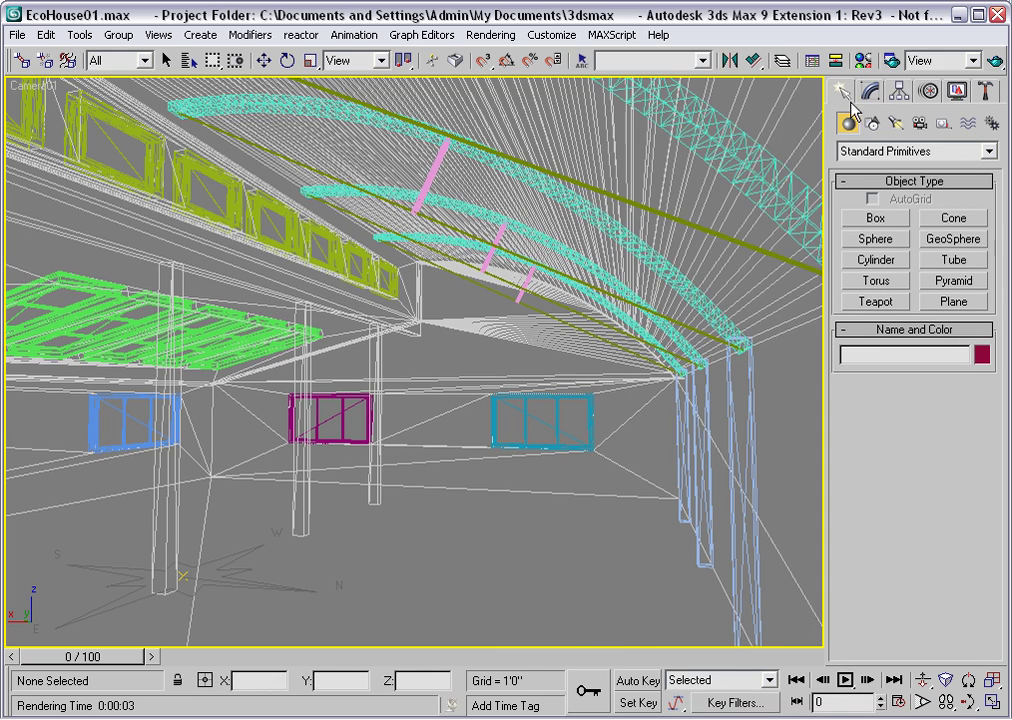
# Assign the mental ray Renderer as the production renderer in the render setup.
pyautogui.click(889, 62)
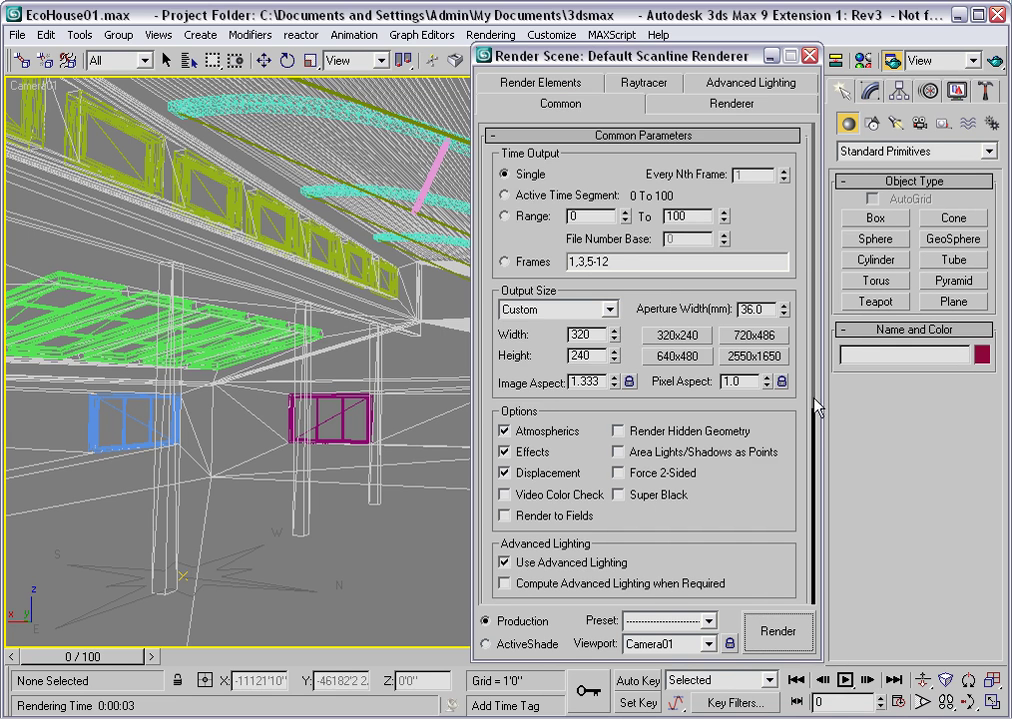
pyautogui.moveTo(818, 405); pyautogui.dragTo(808, 658)
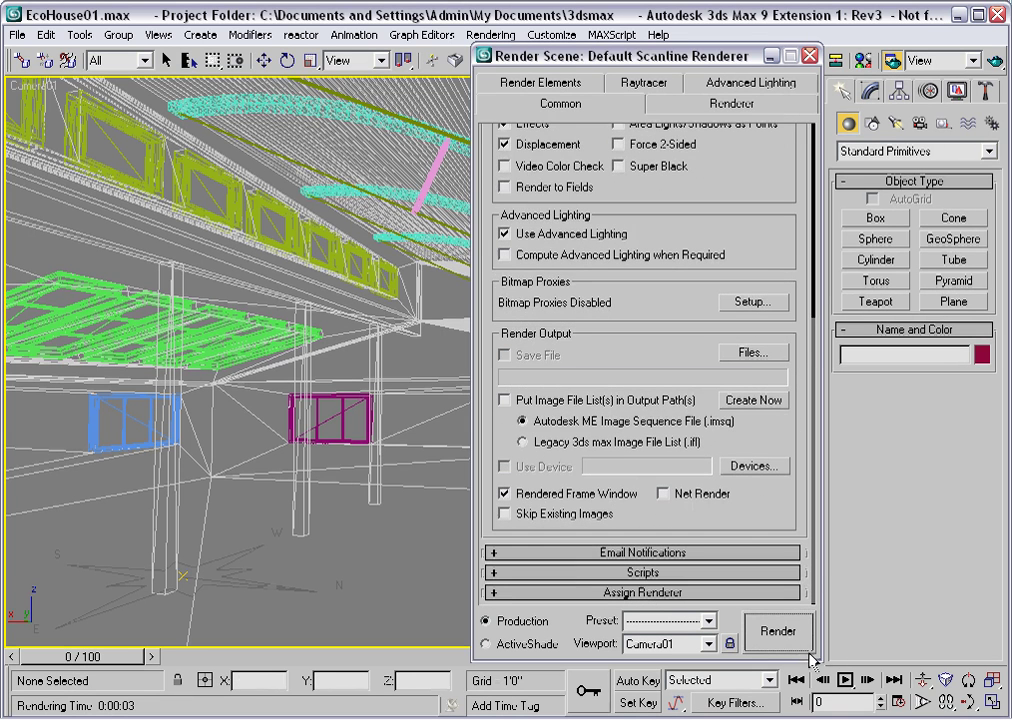
pyautogui.click(600, 592)
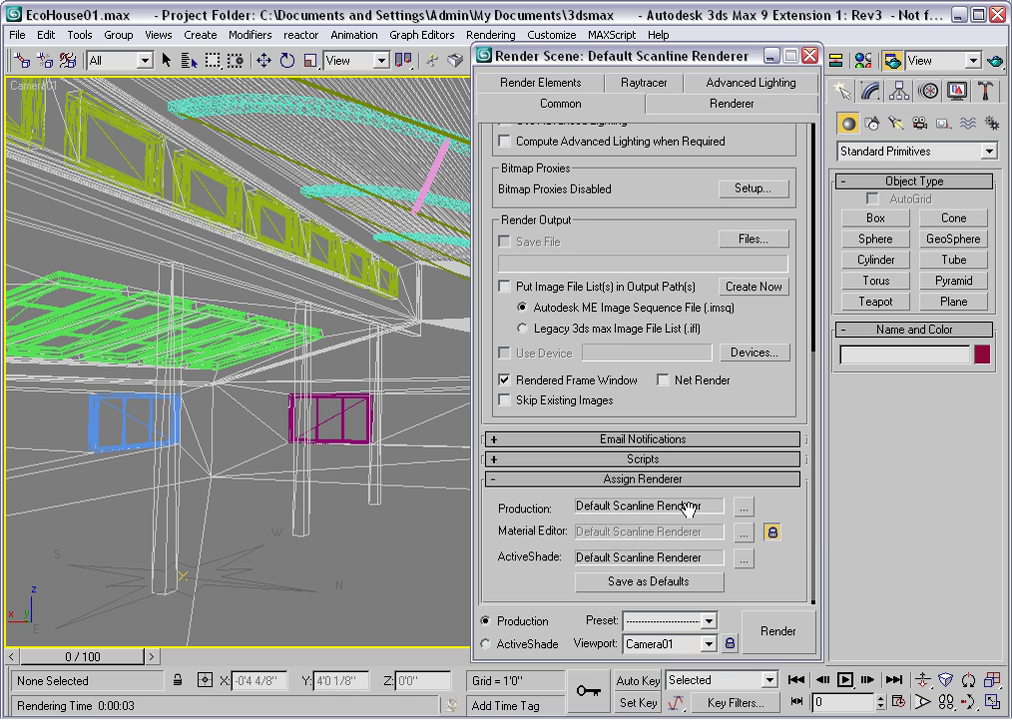
pyautogui.click(744, 508)
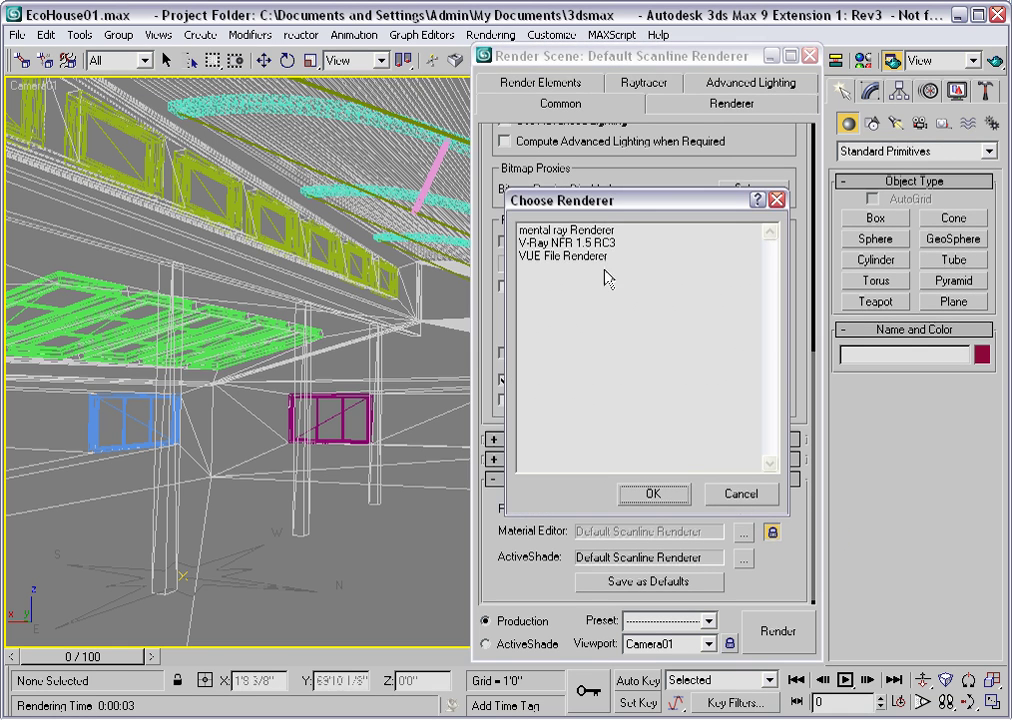
pyautogui.click(589, 232)
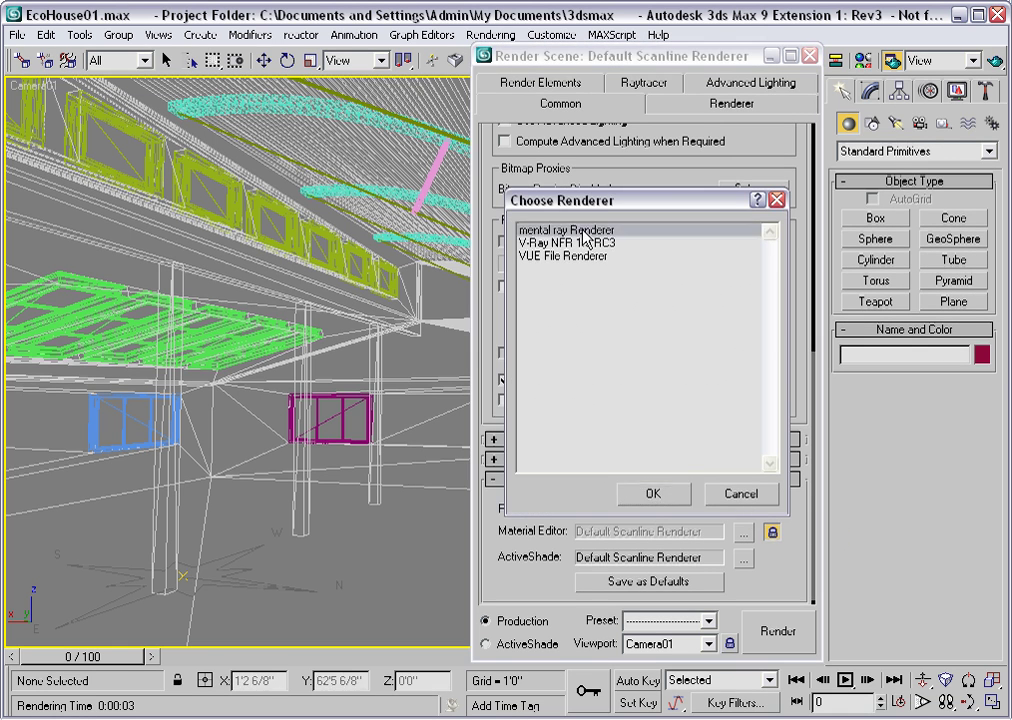
pyautogui.click(645, 493)
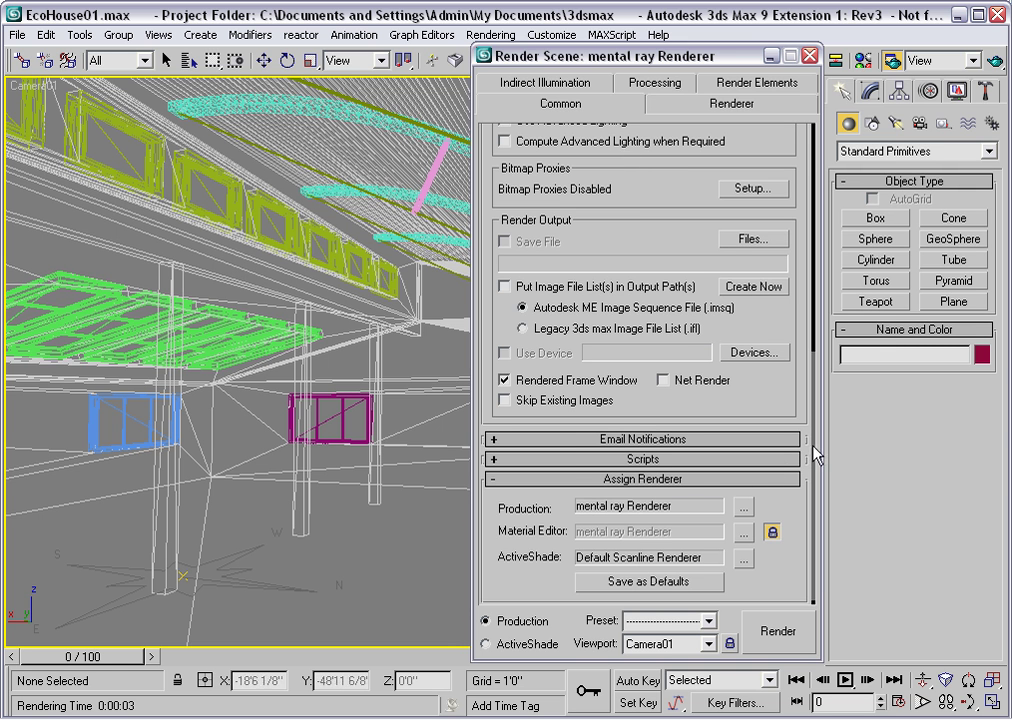
pyautogui.moveTo(818, 455); pyautogui.dragTo(795, 150)
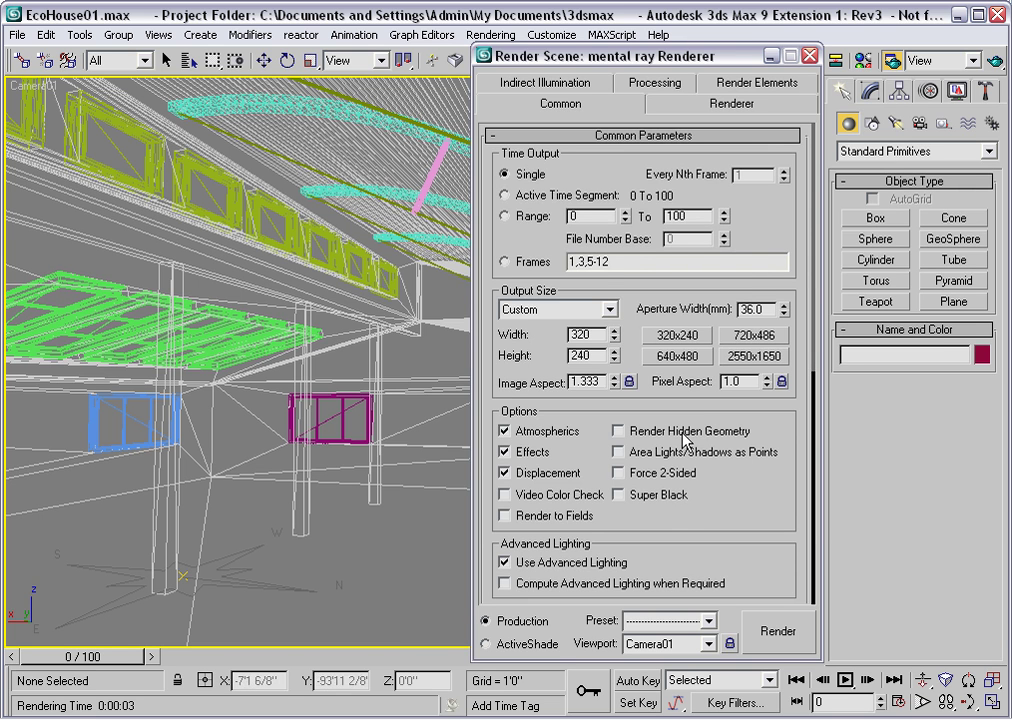
pyautogui.click(810, 57)
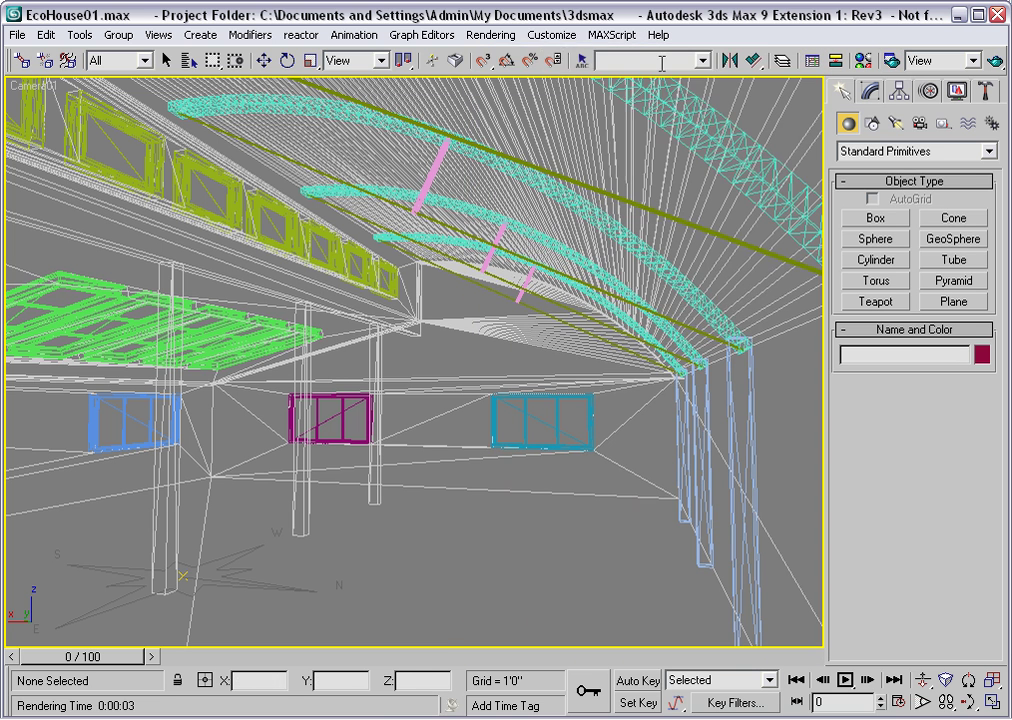
# Set the initial tool option defaults to DesignVIZ.mentalray with the DefaultUI scheme.
pyautogui.click(548, 35)
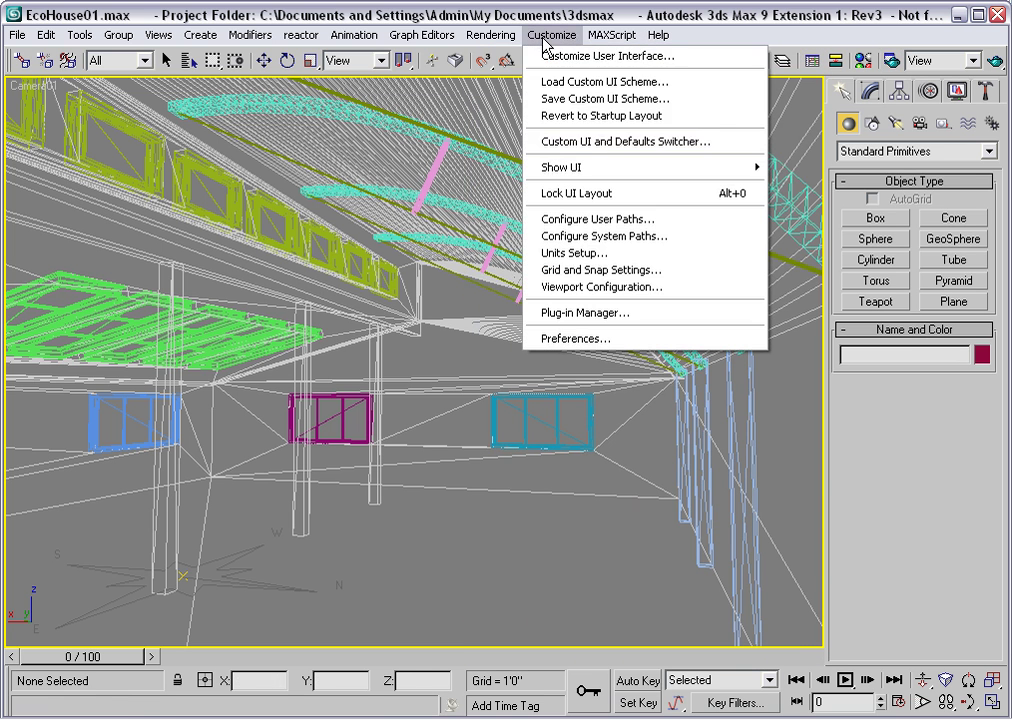
pyautogui.click(580, 148)
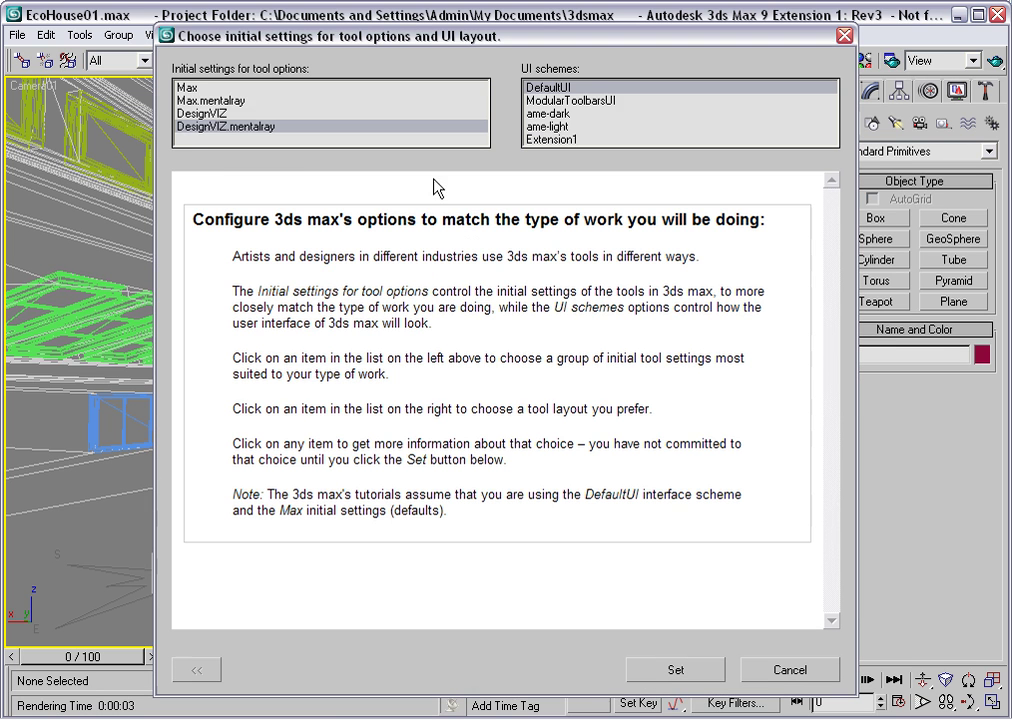
pyautogui.click(222, 101)
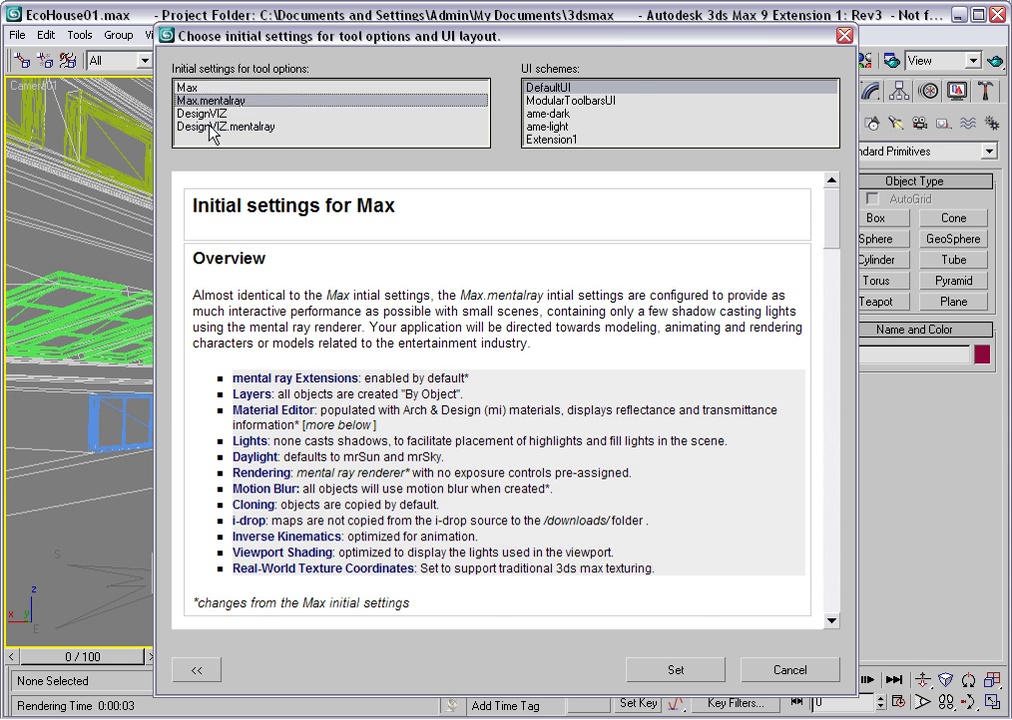
pyautogui.click(212, 127)
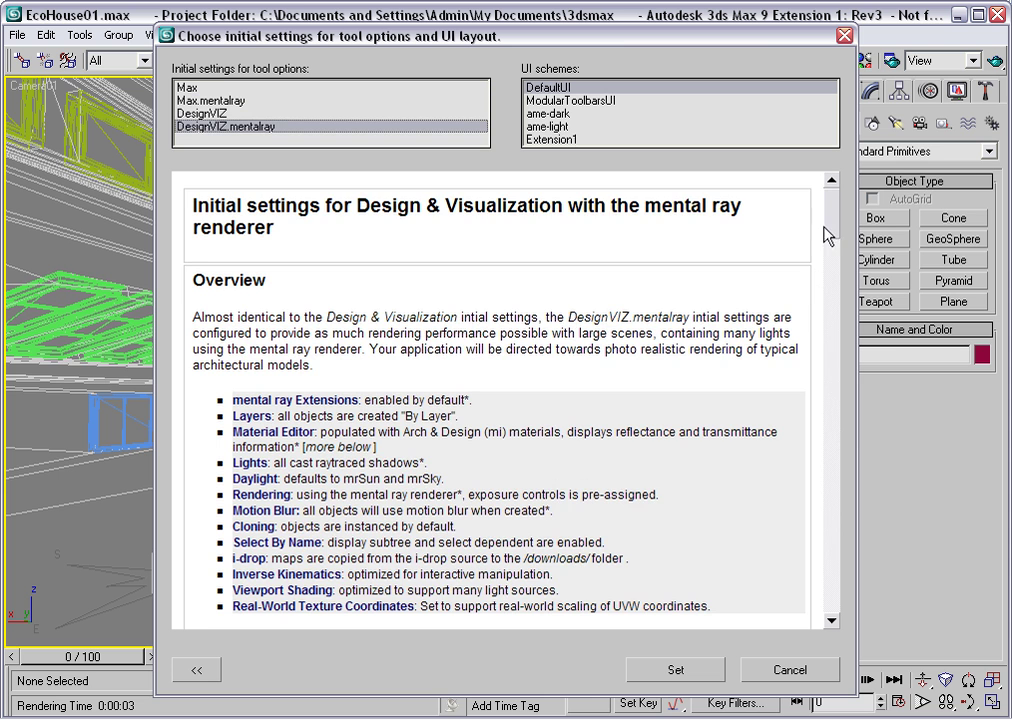
pyautogui.scroll(-5, 833, 232)
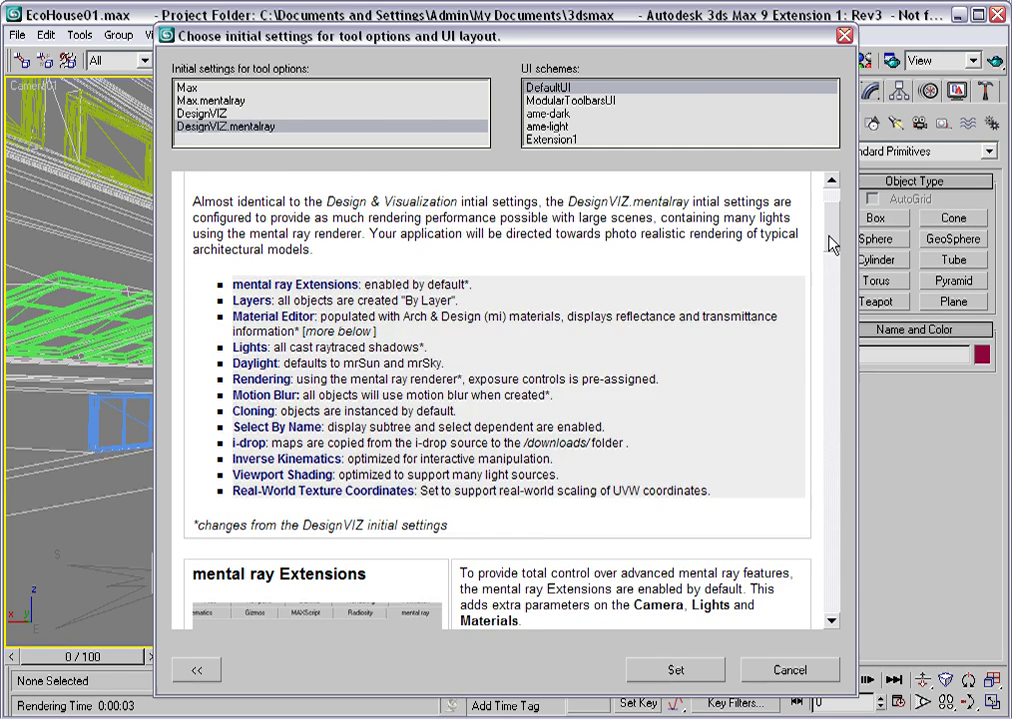
pyautogui.moveTo(833, 257); pyautogui.dragTo(833, 276)
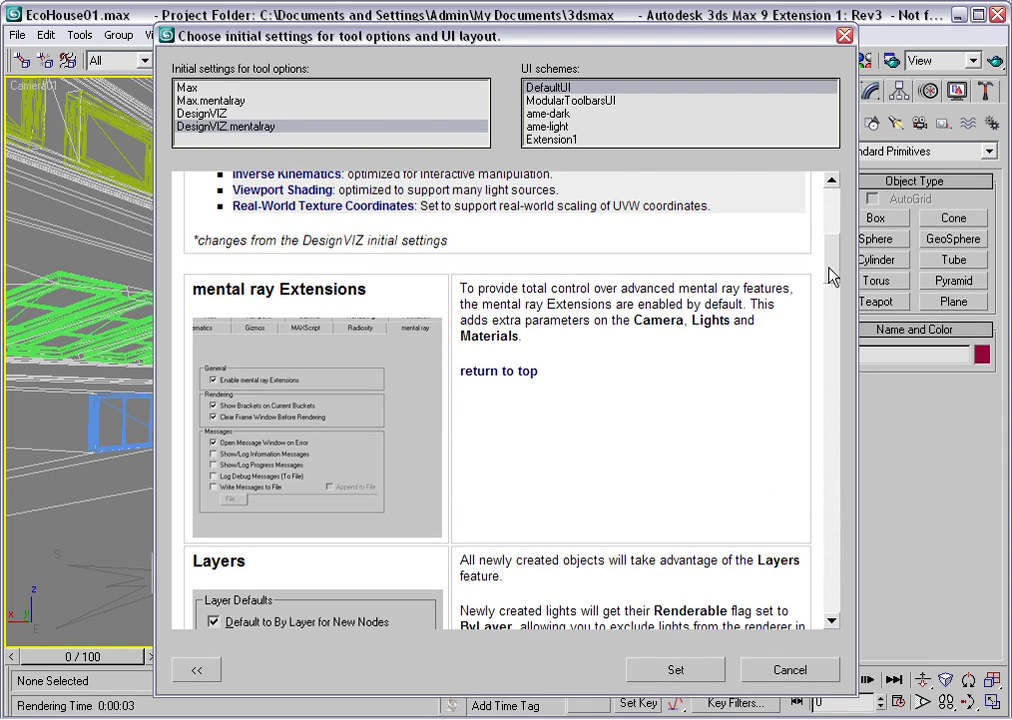
pyautogui.click(676, 670)
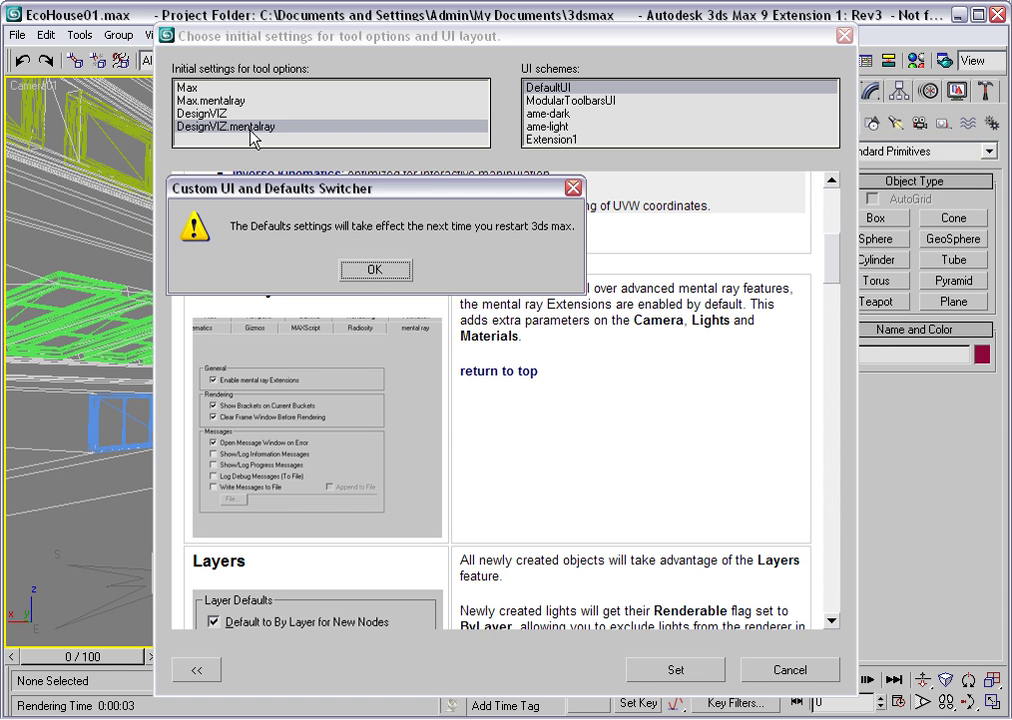
pyautogui.click(376, 270)
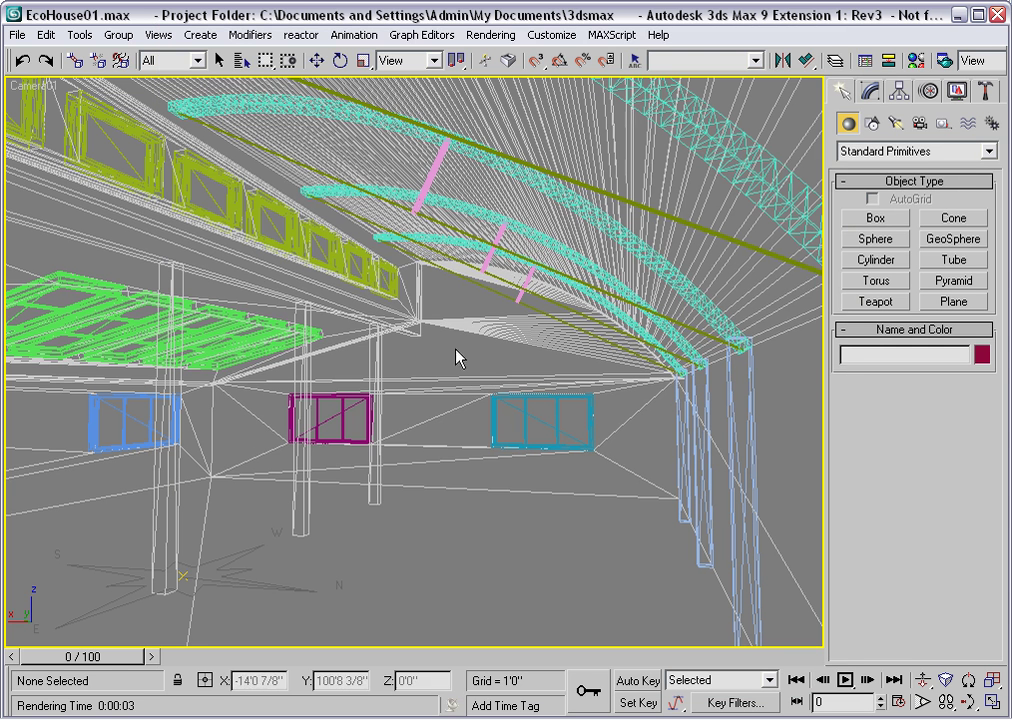
# Select the Daylight01 system and set its sunlight to mr Sun and its skylight to mr Sky.
pyautogui.click(241, 61)
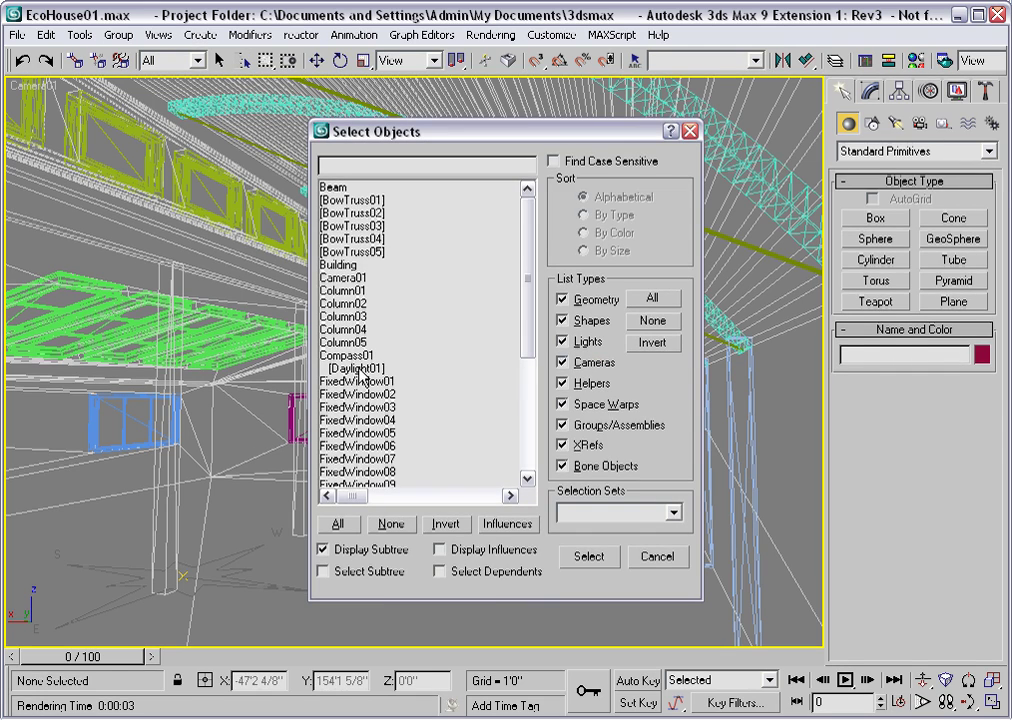
pyautogui.doubleClick(358, 368)
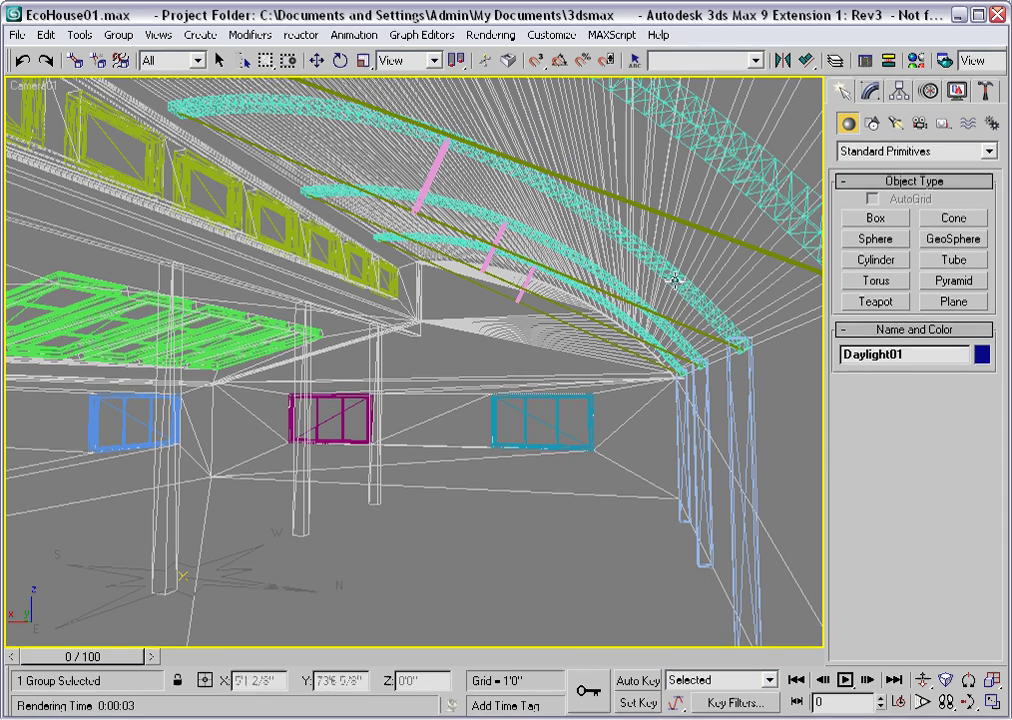
pyautogui.click(871, 90)
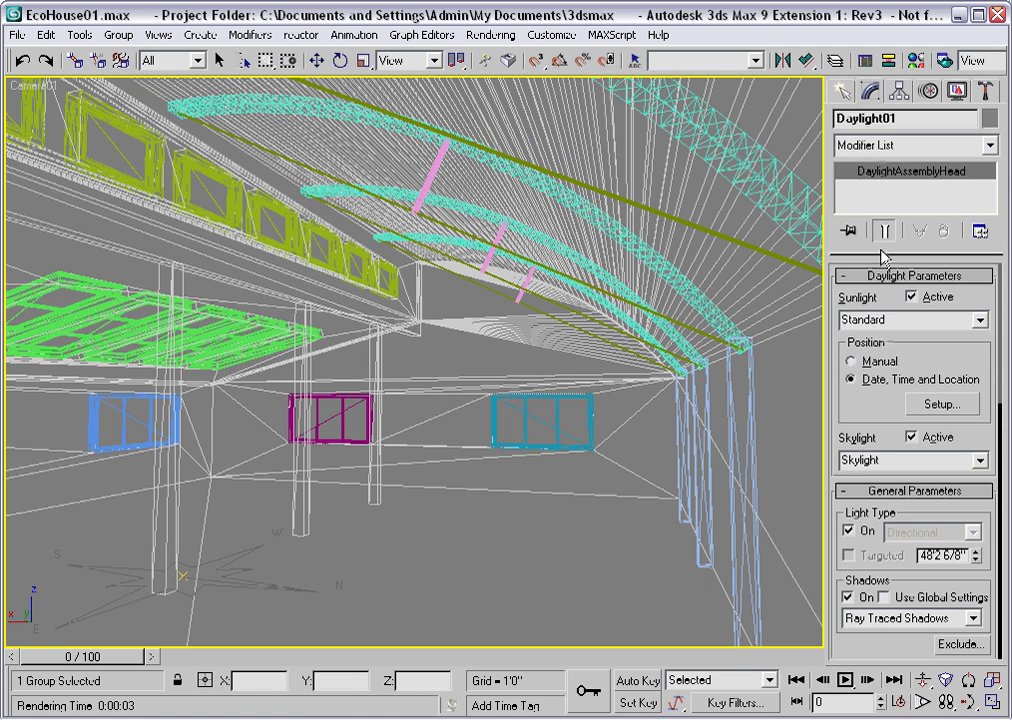
pyautogui.click(980, 320)
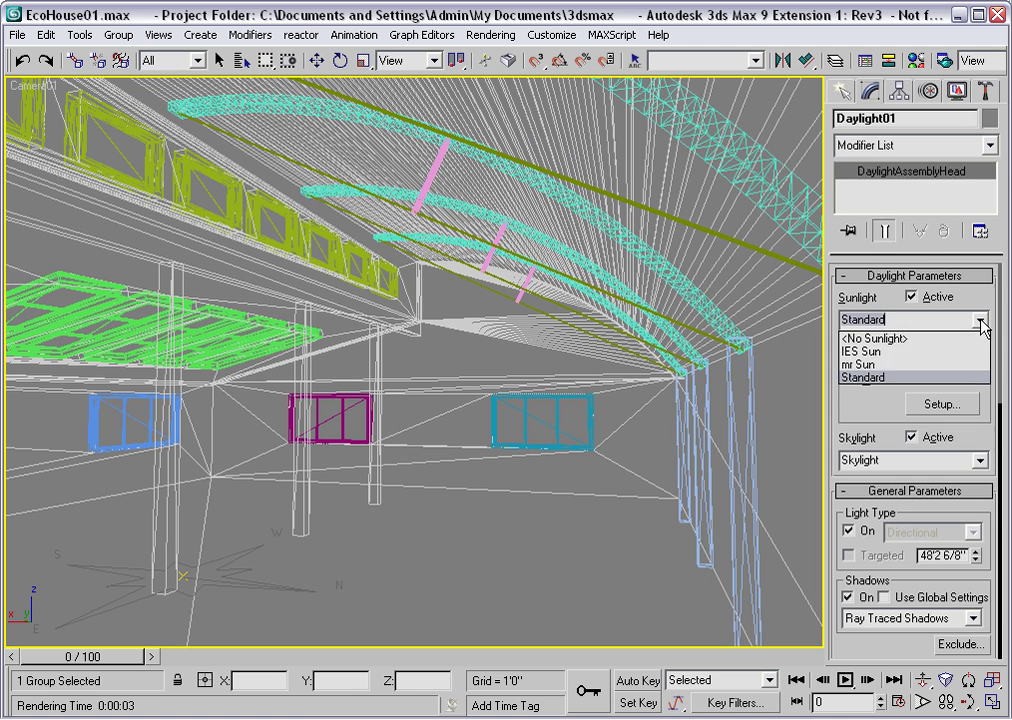
pyautogui.click(887, 364)
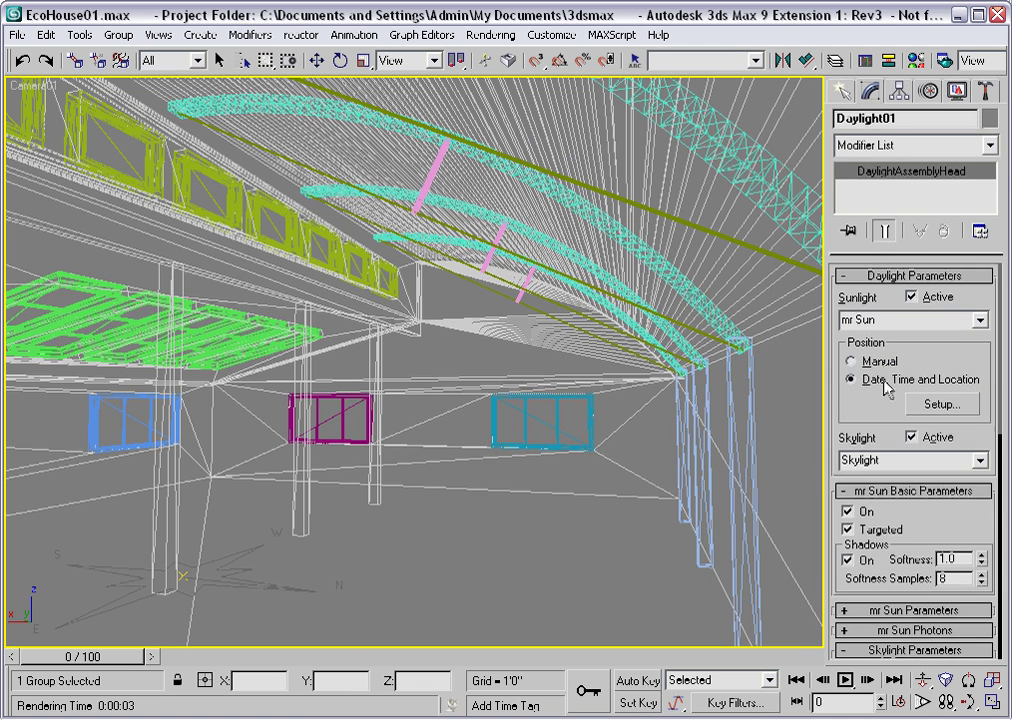
pyautogui.click(980, 461)
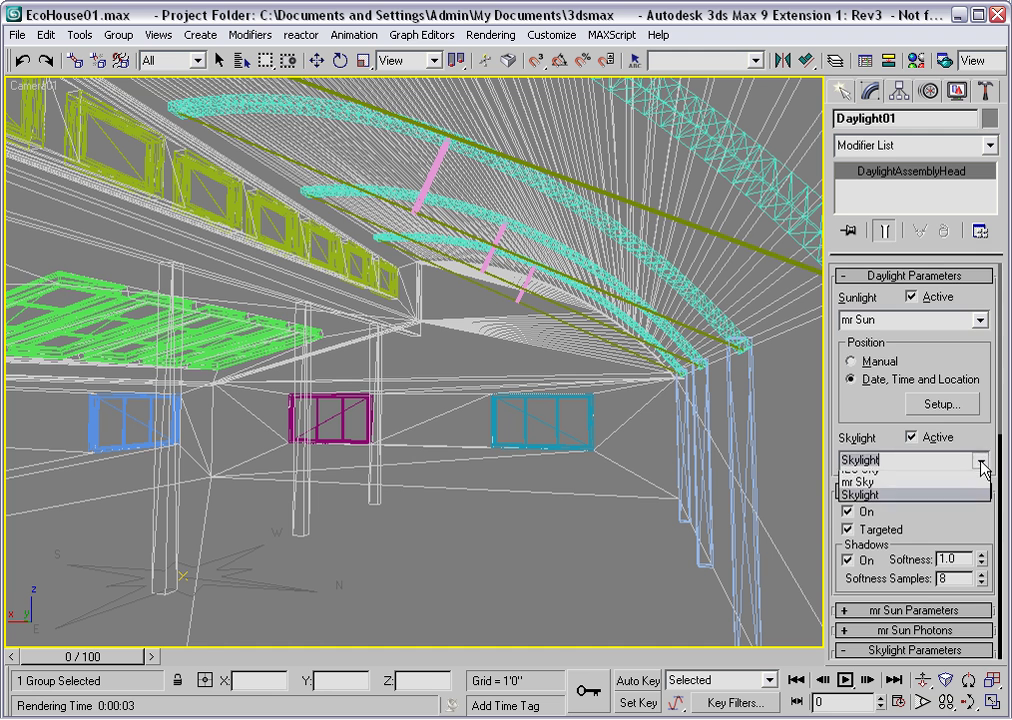
pyautogui.click(866, 505)
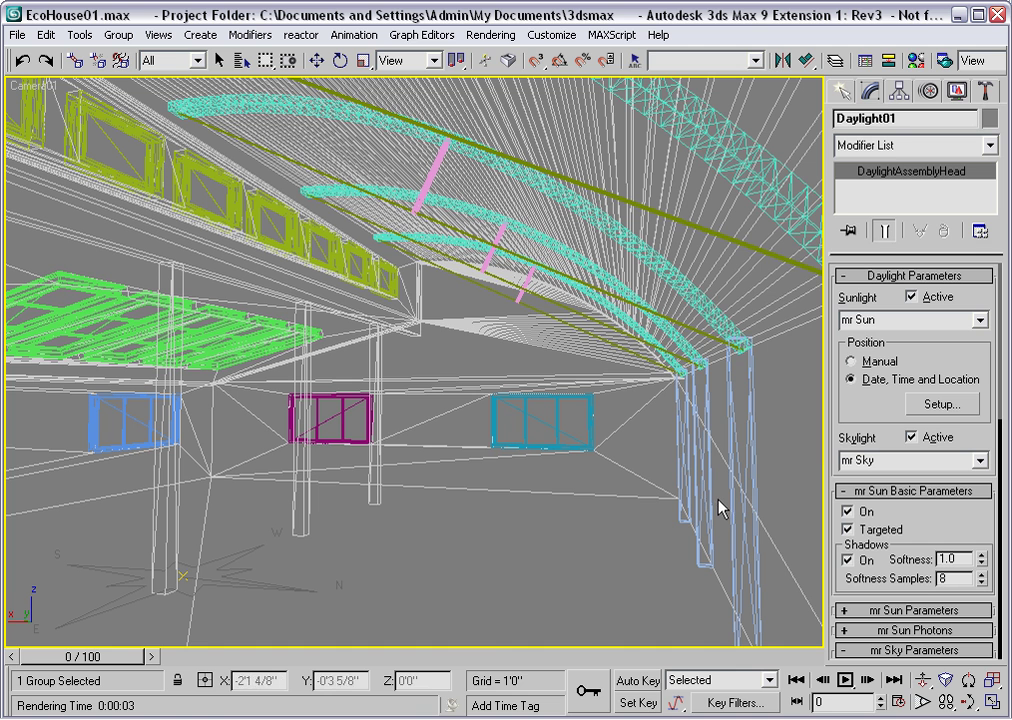
# Change the Paint material's type to Arch & Design (mi) in the Material Editor.
pyautogui.click(916, 61)
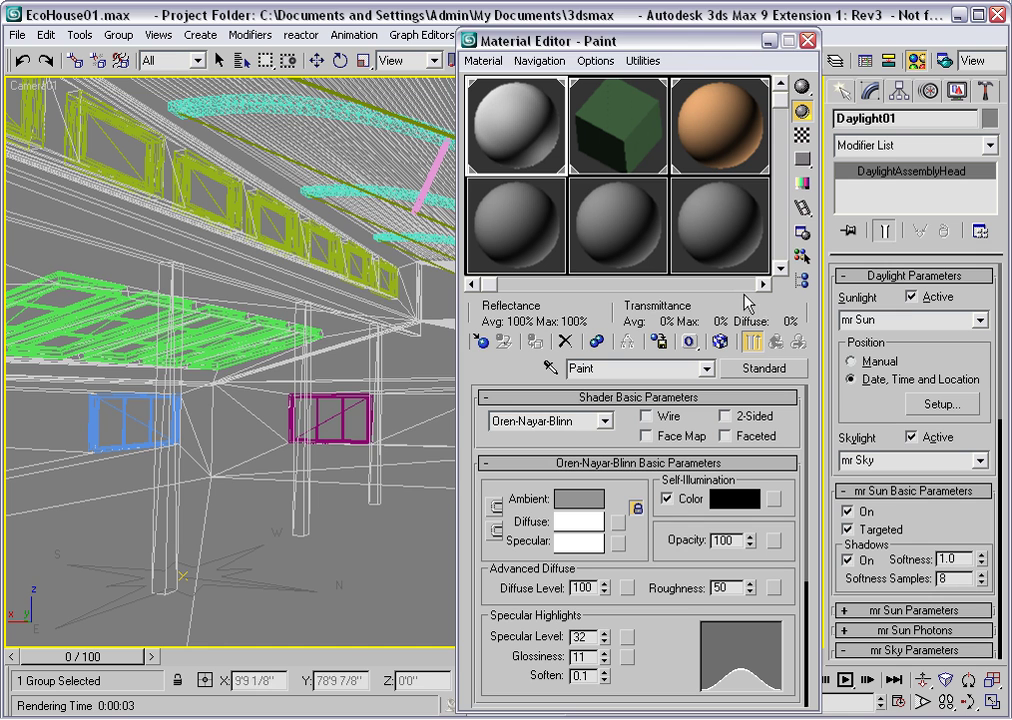
pyautogui.click(802, 281)
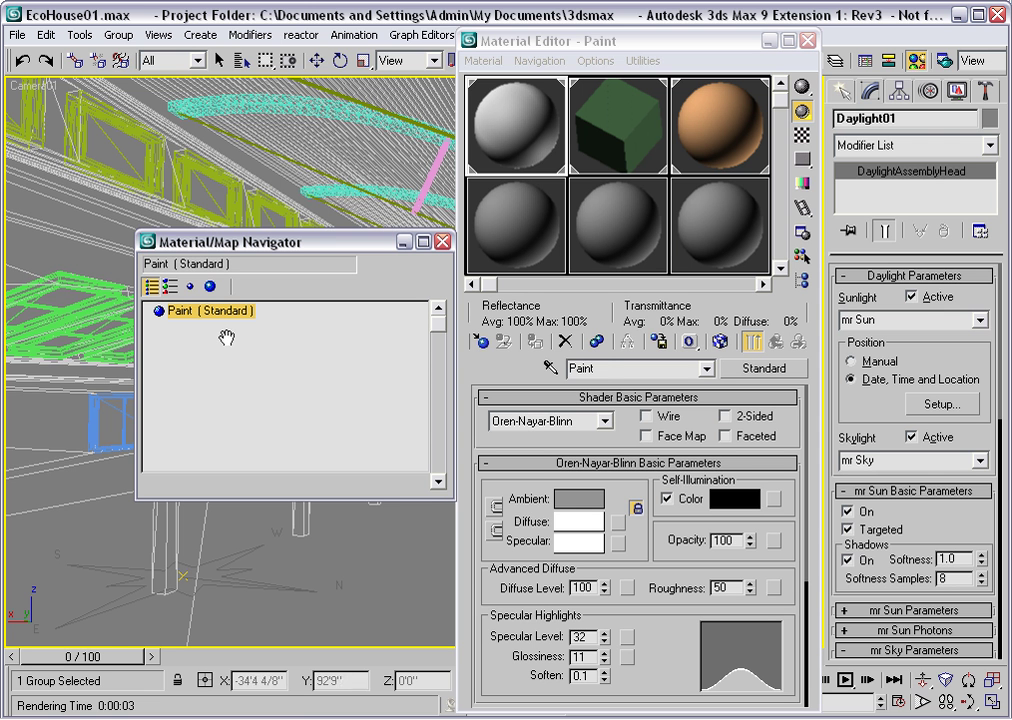
pyautogui.click(755, 372)
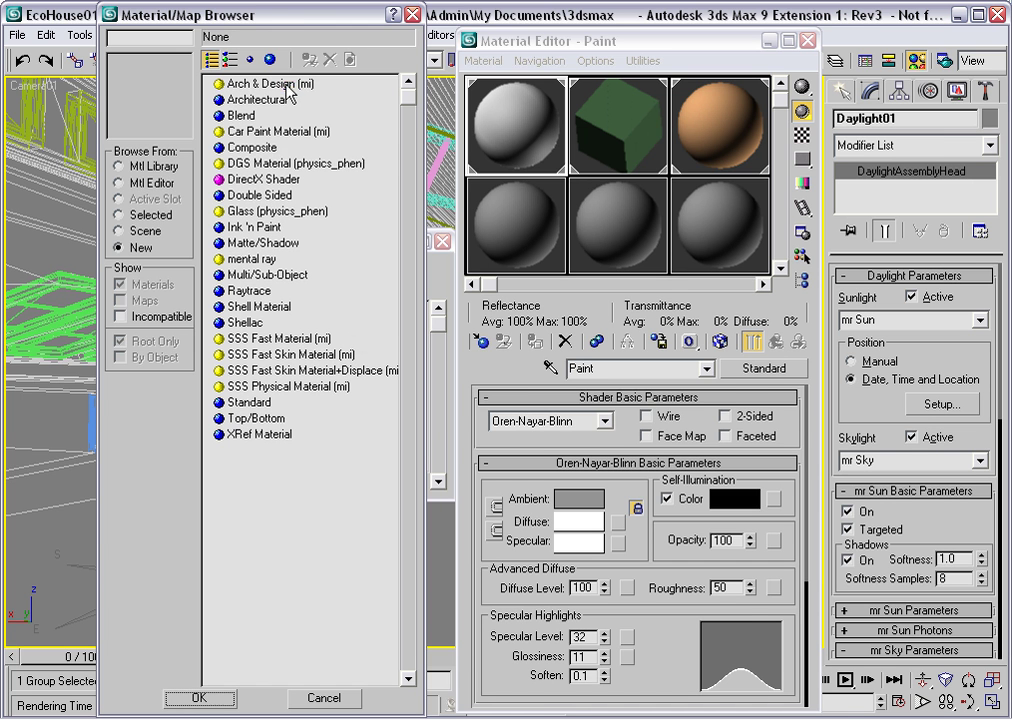
pyautogui.click(232, 83)
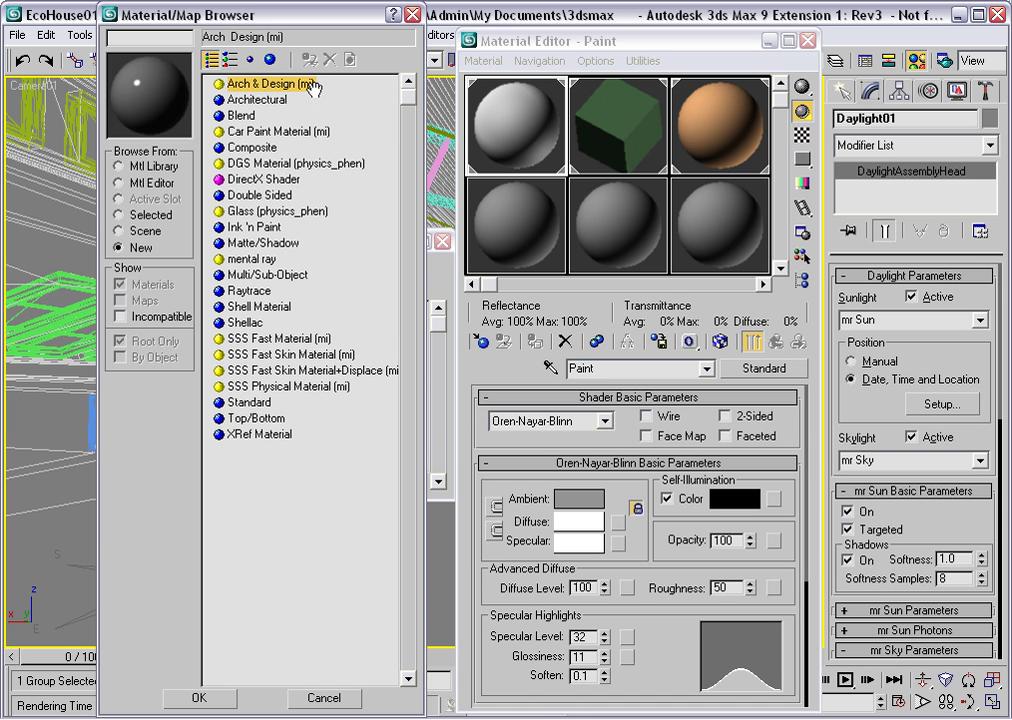
pyautogui.doubleClick(285, 90)
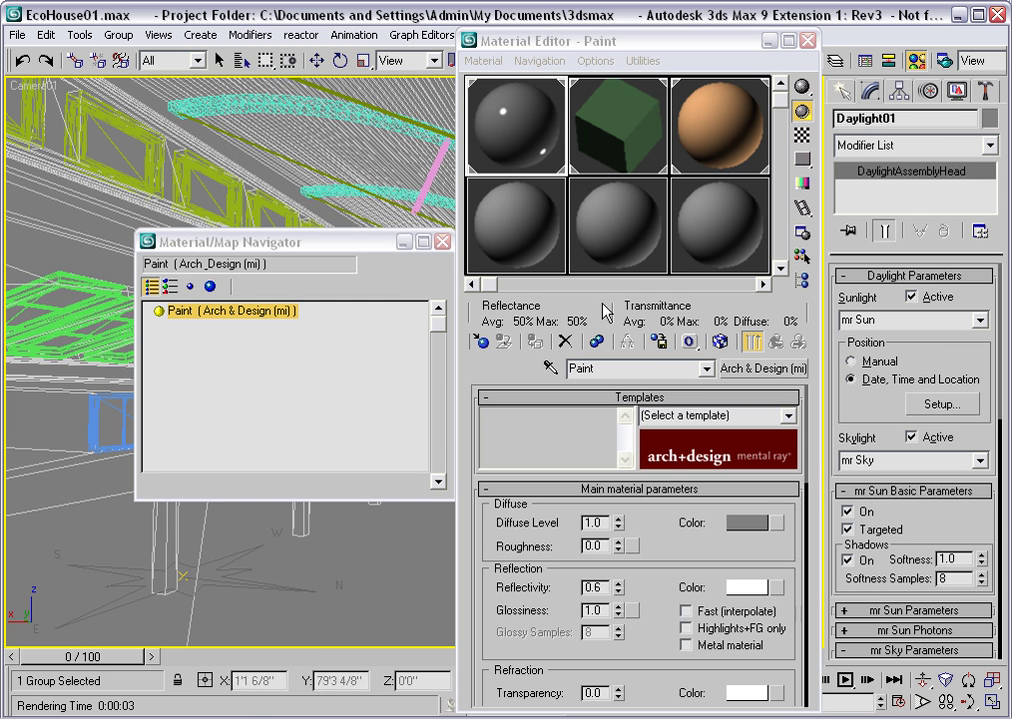
# Apply the Matte Finish template to the Paint material.
pyautogui.click(789, 416)
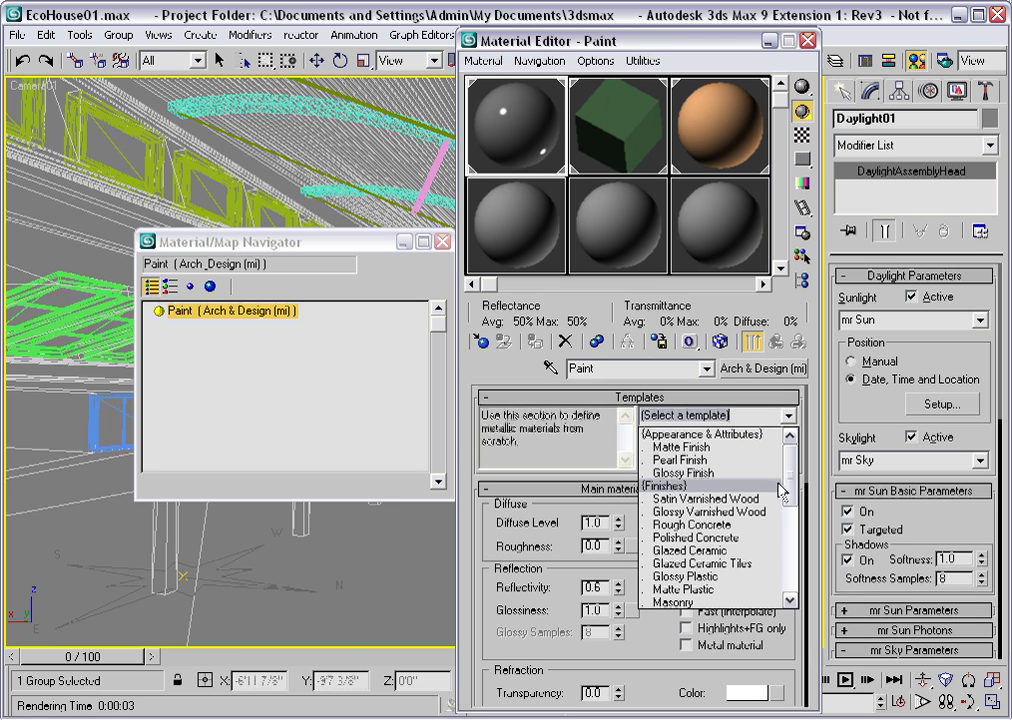
pyautogui.moveTo(797, 481)
pyautogui.mouseDown()
pyautogui.moveTo(797, 547)
pyautogui.moveTo(797, 475)
pyautogui.mouseUp()
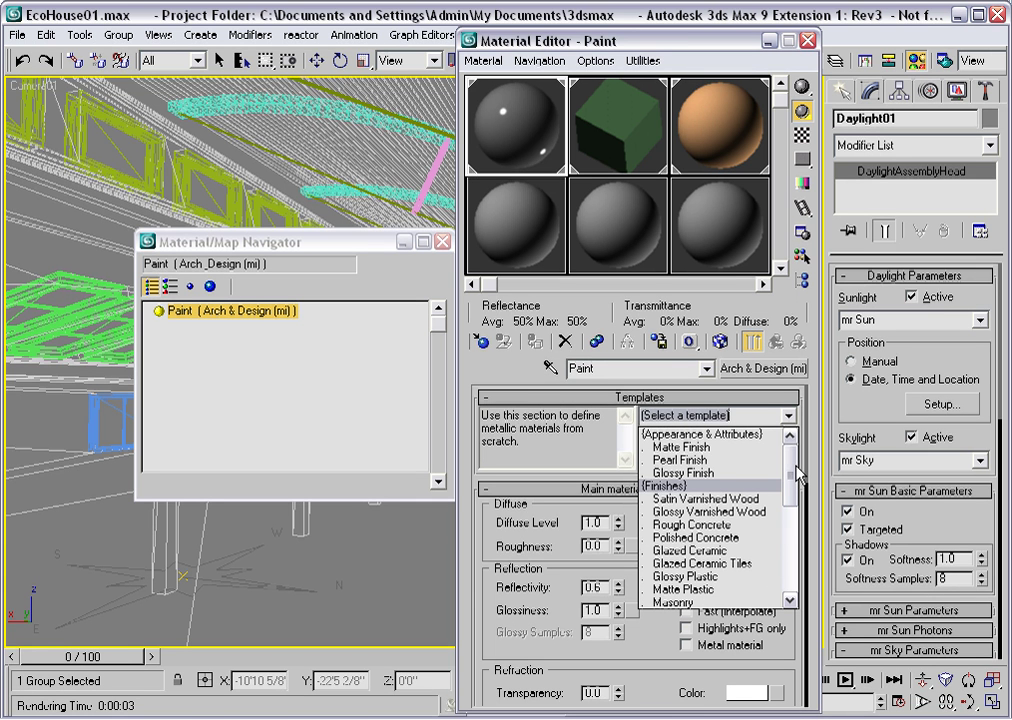
pyautogui.click(713, 450)
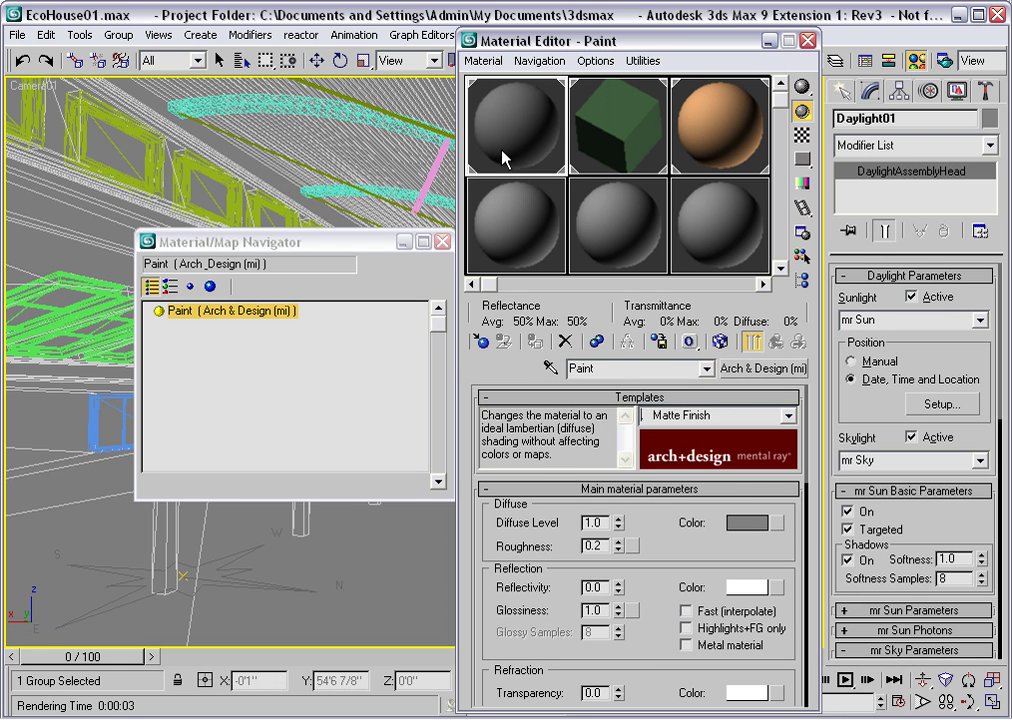
# Set the Paint material's diffuse color to pure white, with red, green and blue at 1.0.
pyautogui.click(530, 236)
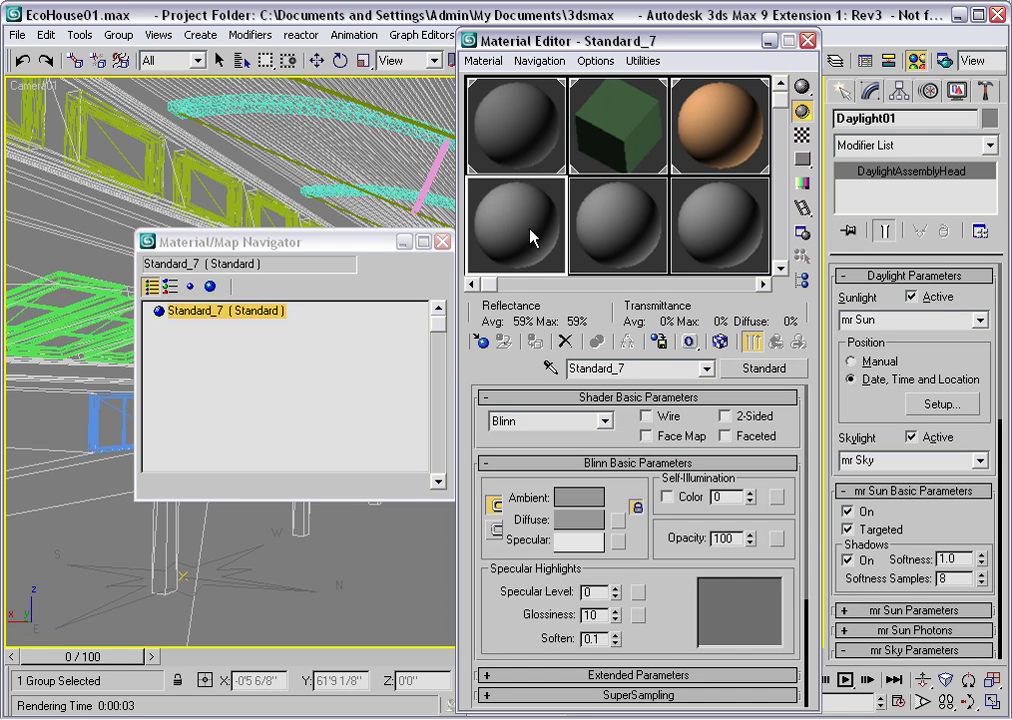
pyautogui.click(519, 142)
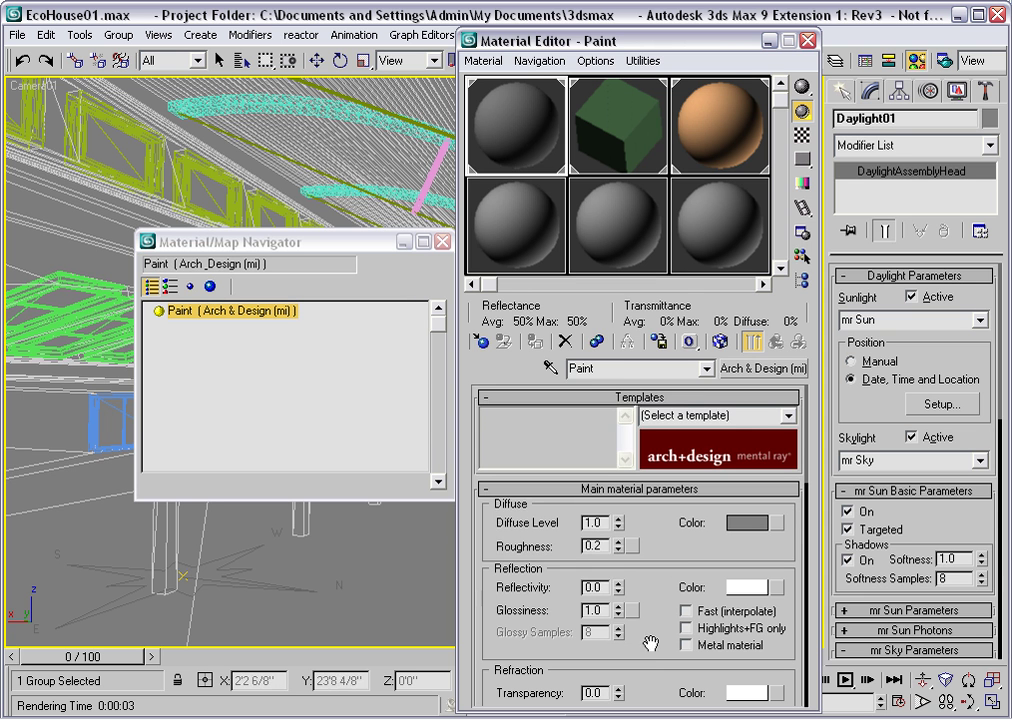
pyautogui.moveTo(667, 549); pyautogui.dragTo(662, 449)
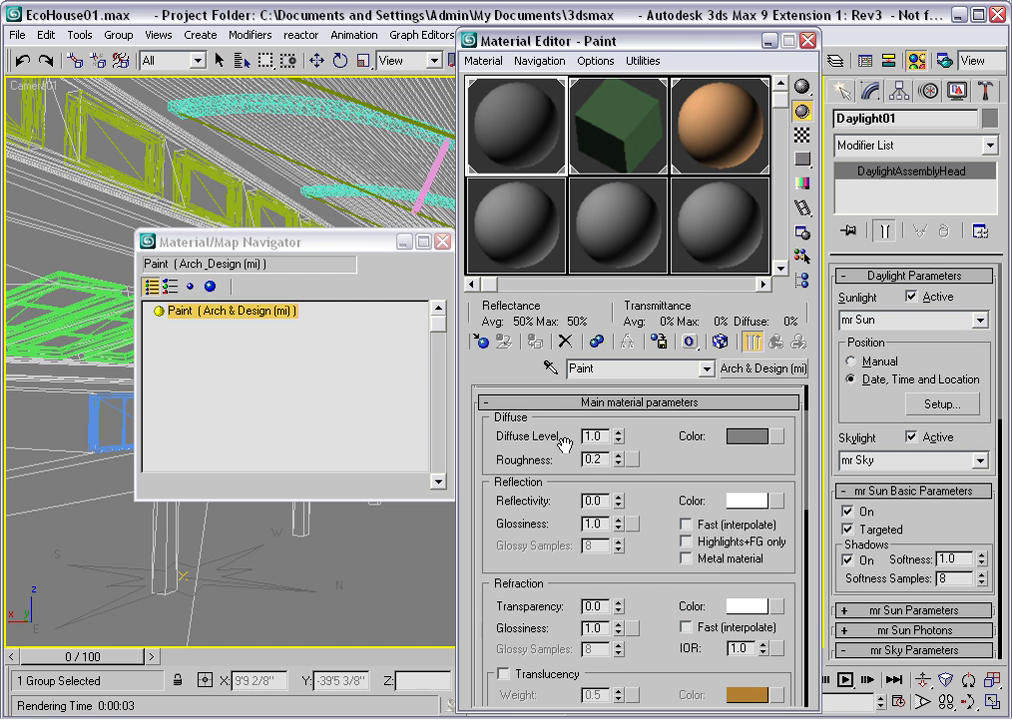
pyautogui.click(741, 440)
pyautogui.click(201, 226)
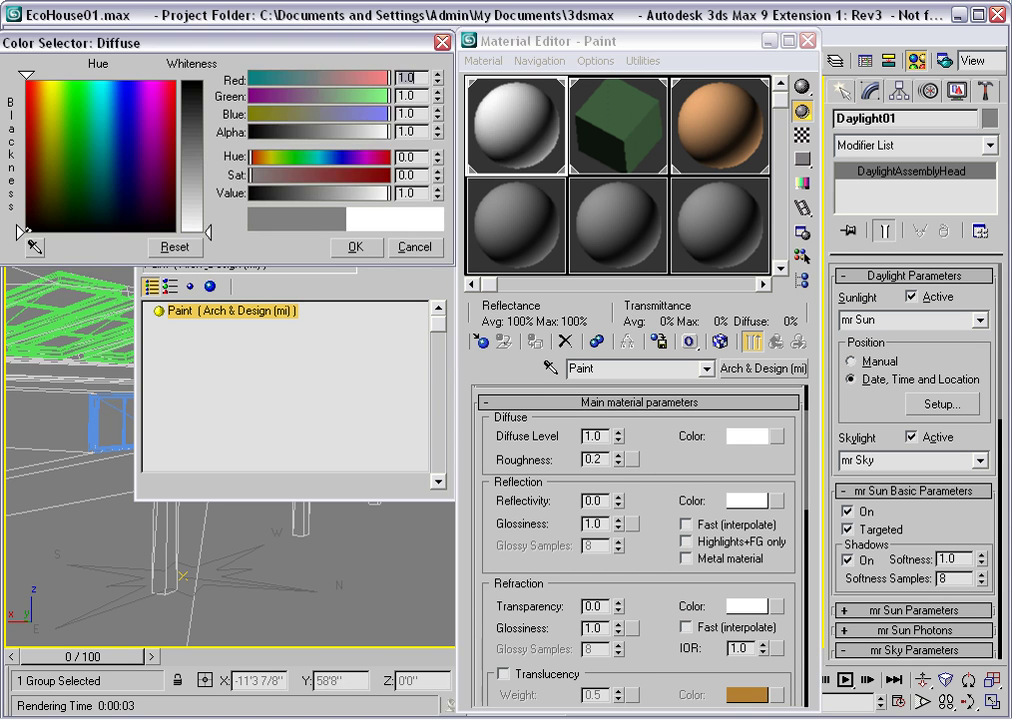
pyautogui.click(354, 249)
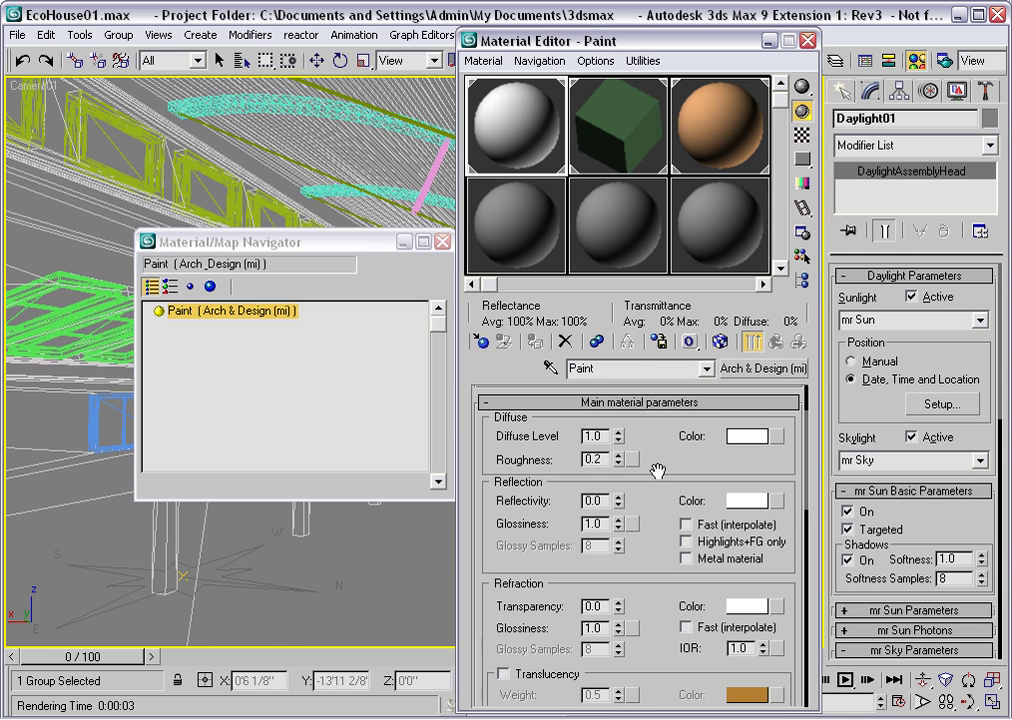
pyautogui.moveTo(657, 471); pyautogui.dragTo(645, 570)
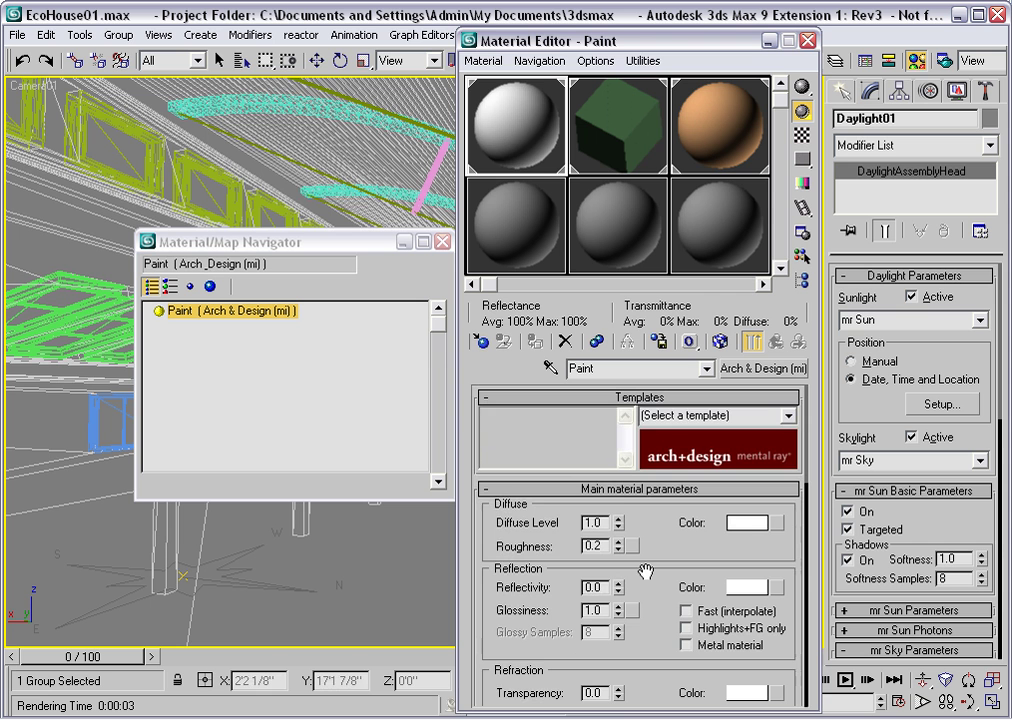
# Place the Metal Roof material's diffuse Gradient Ramp map as an instance in the sample slot directly below it.
pyautogui.click(613, 150)
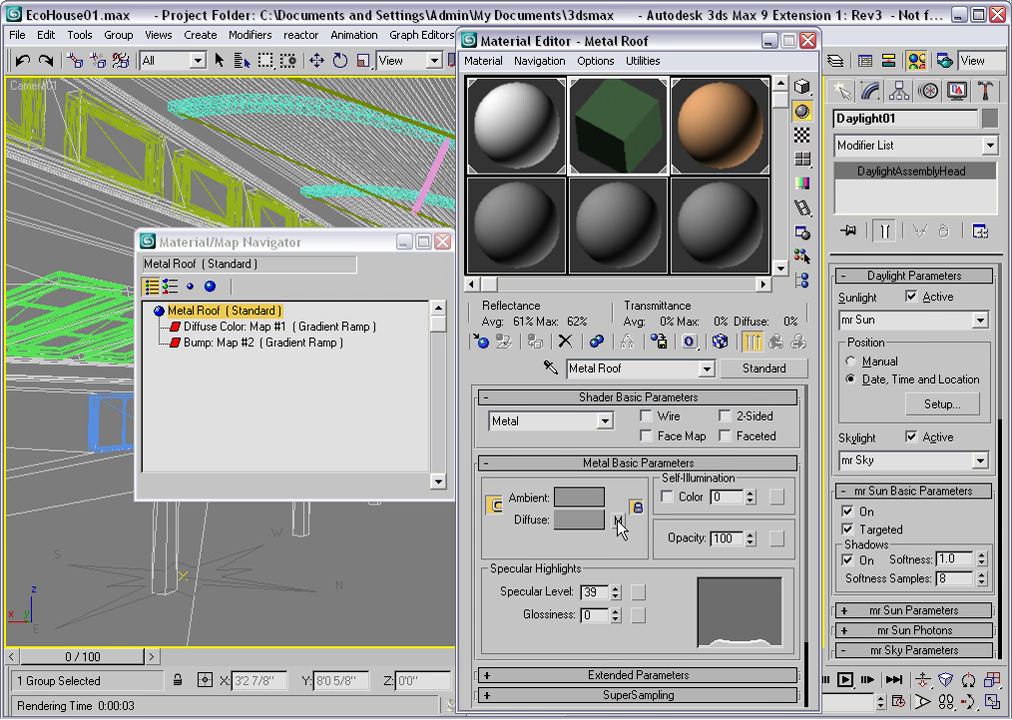
pyautogui.moveTo(619, 522); pyautogui.dragTo(617, 240)
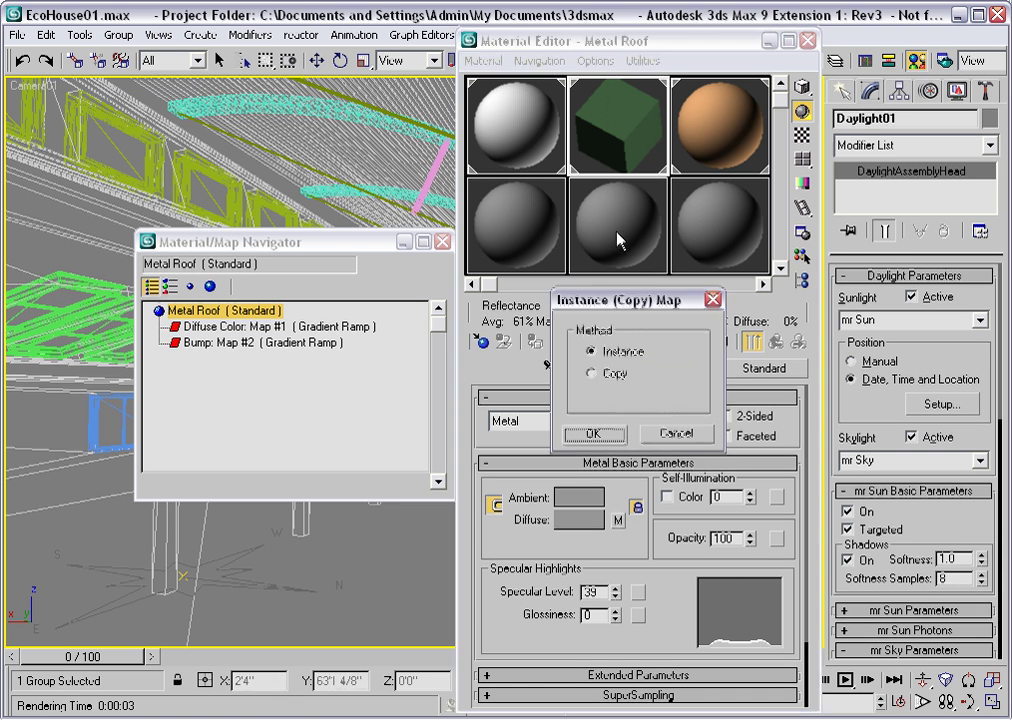
pyautogui.click(592, 433)
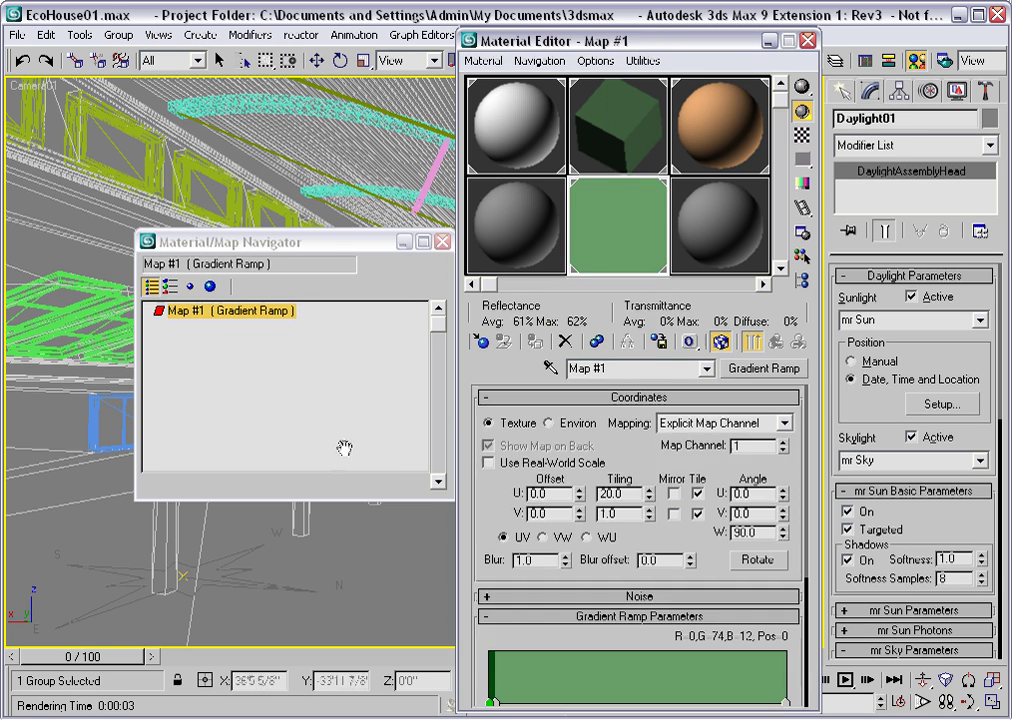
# Change the Metal Roof material's type to Arch & Design (mi) and apply the Pearl Finish template.
pyautogui.click(626, 140)
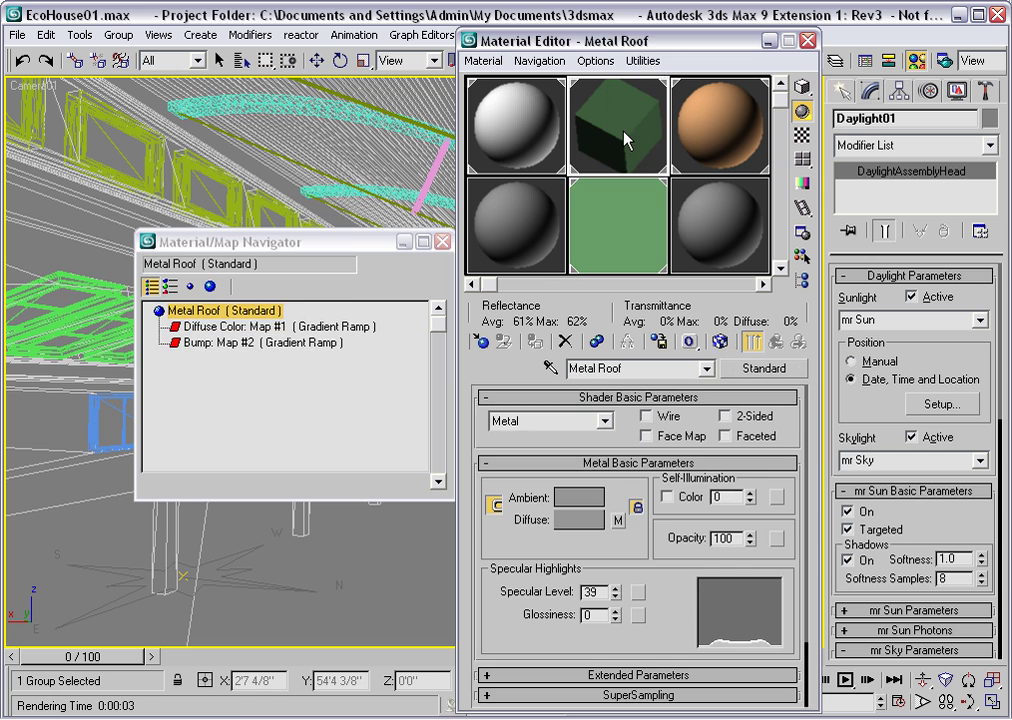
pyautogui.click(740, 368)
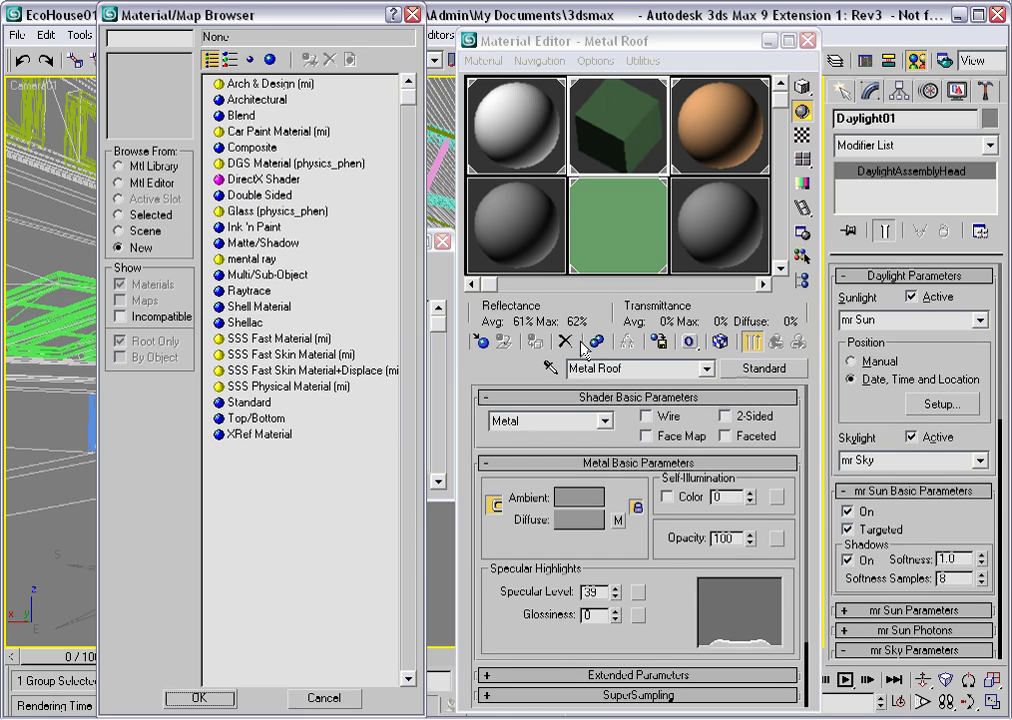
pyautogui.doubleClick(245, 84)
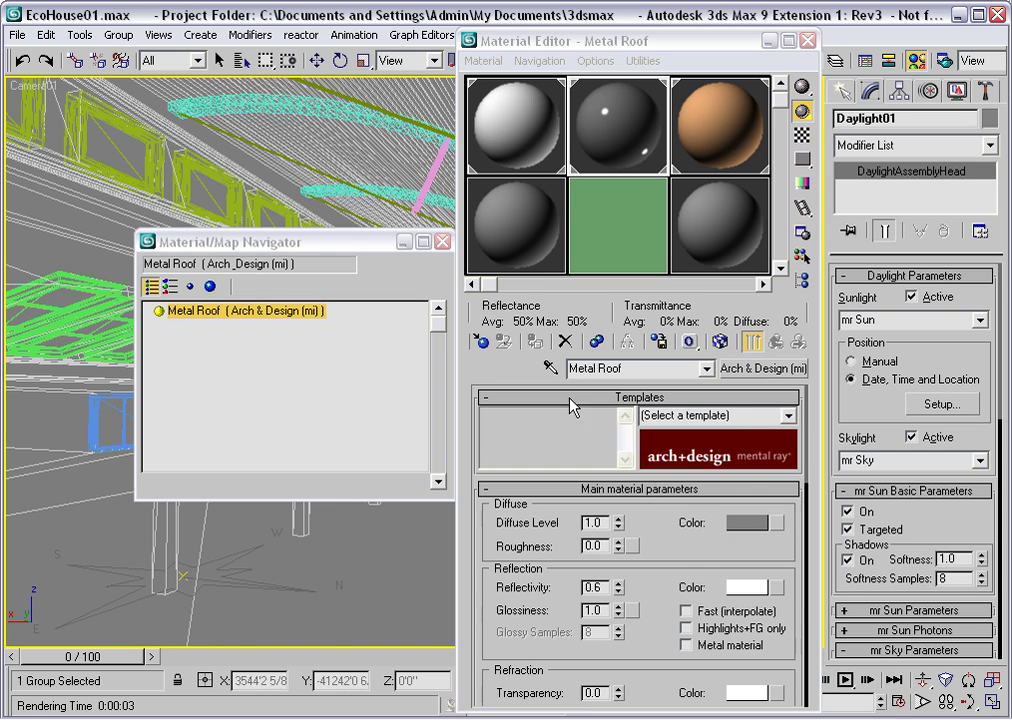
pyautogui.click(789, 415)
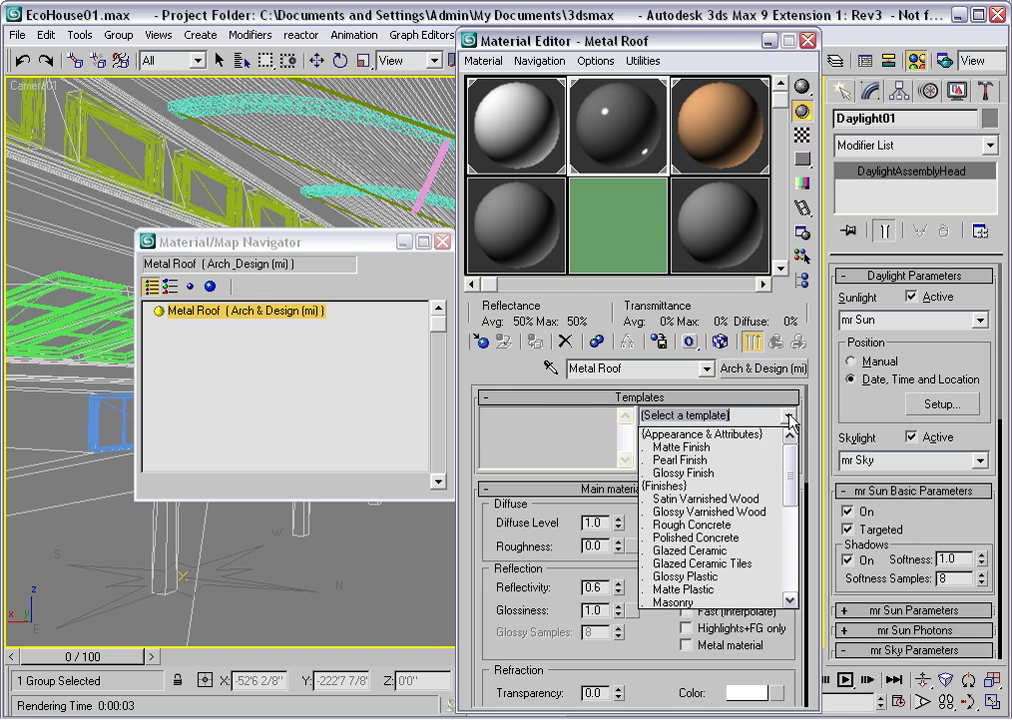
pyautogui.click(692, 461)
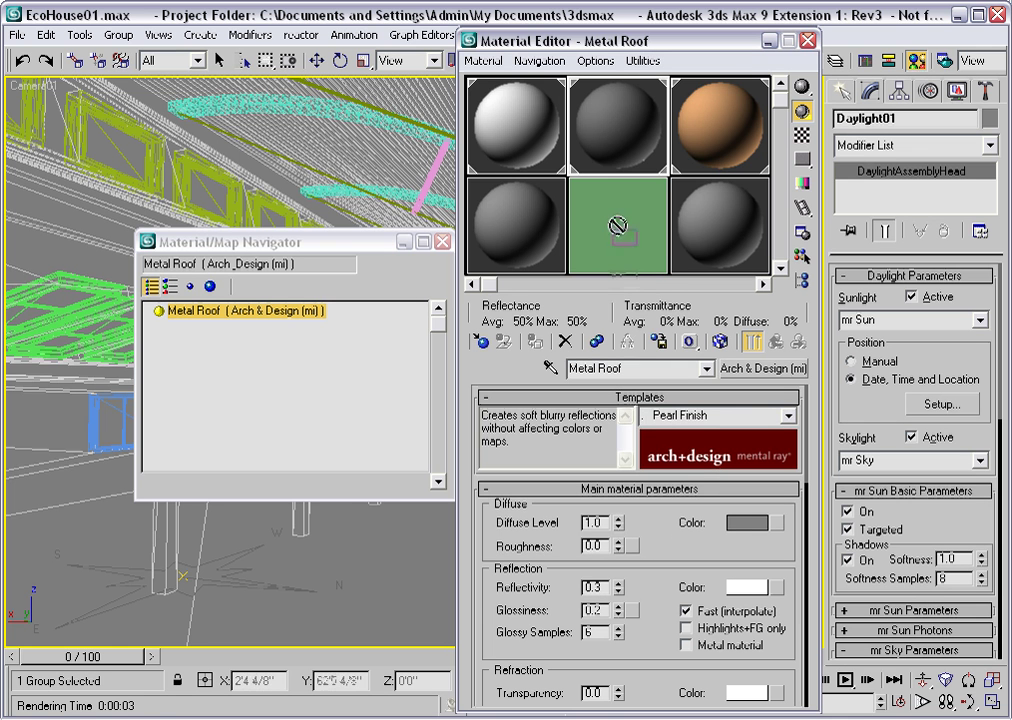
# Assign the stored Gradient Ramp map as an instance to the Metal Roof material's diffuse color and bump maps.
pyautogui.moveTo(622, 233); pyautogui.dragTo(776, 531)
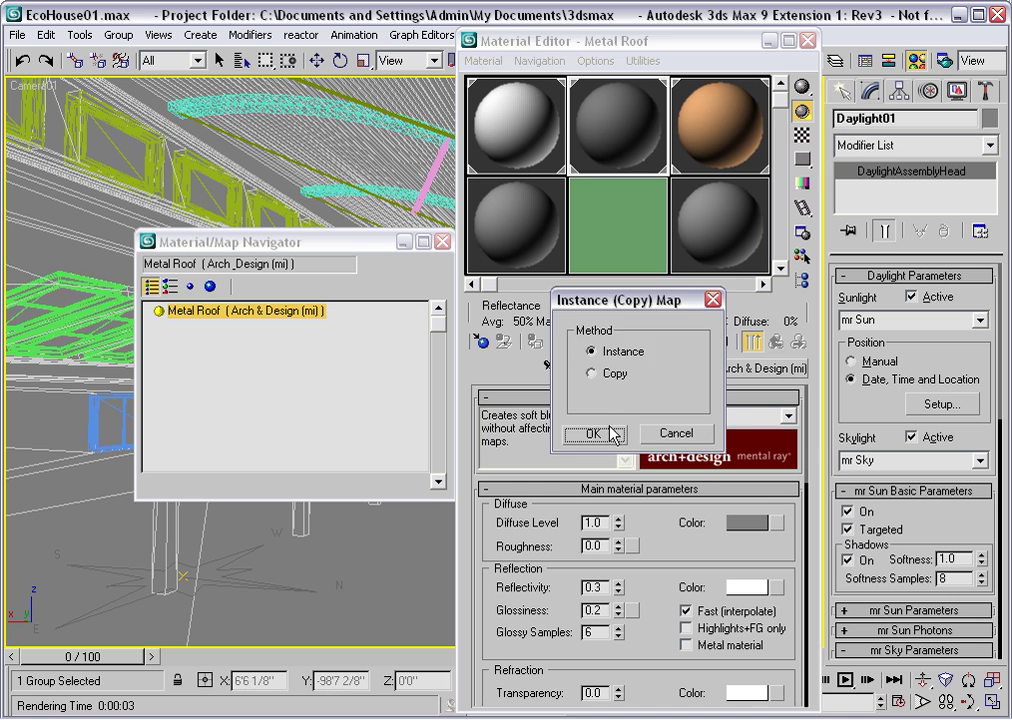
pyautogui.click(592, 434)
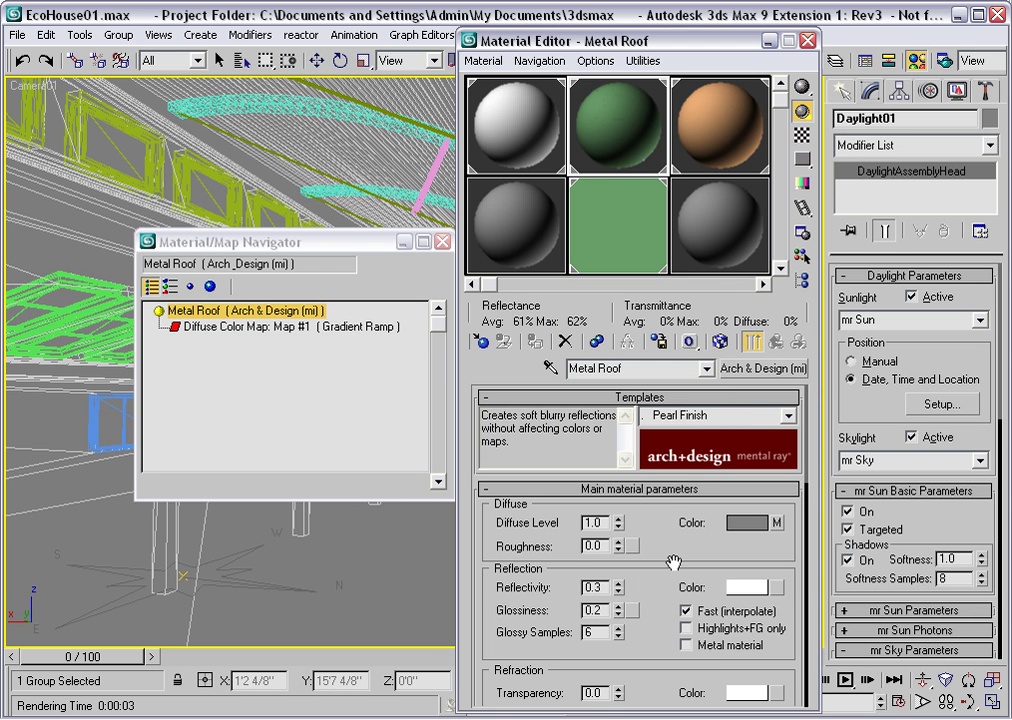
pyautogui.click(671, 493)
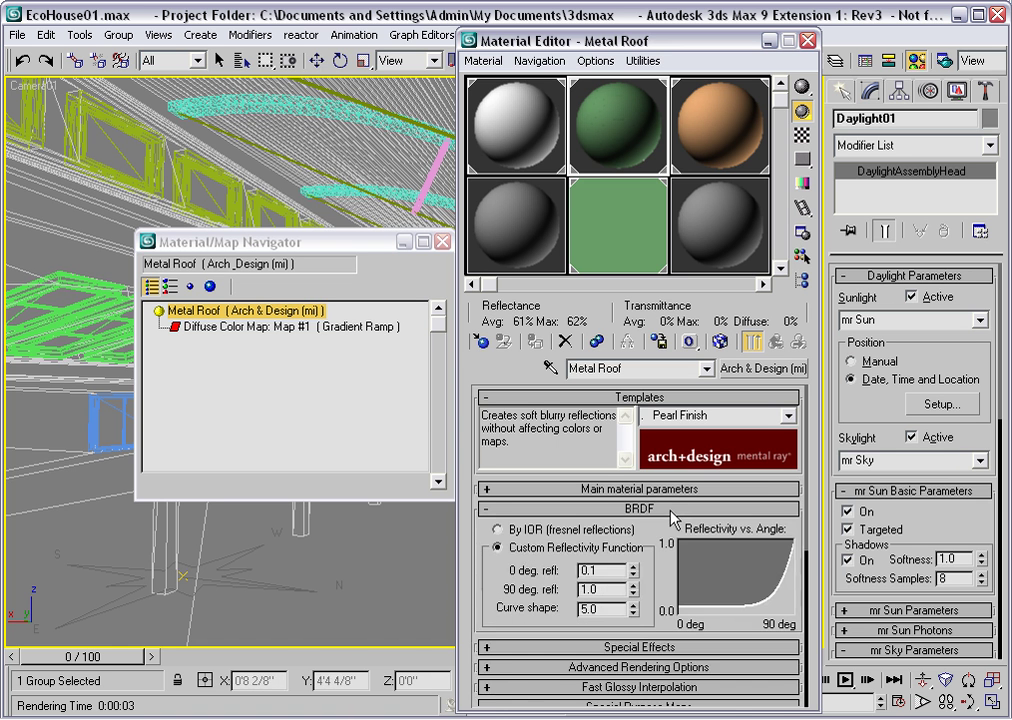
pyautogui.click(671, 511)
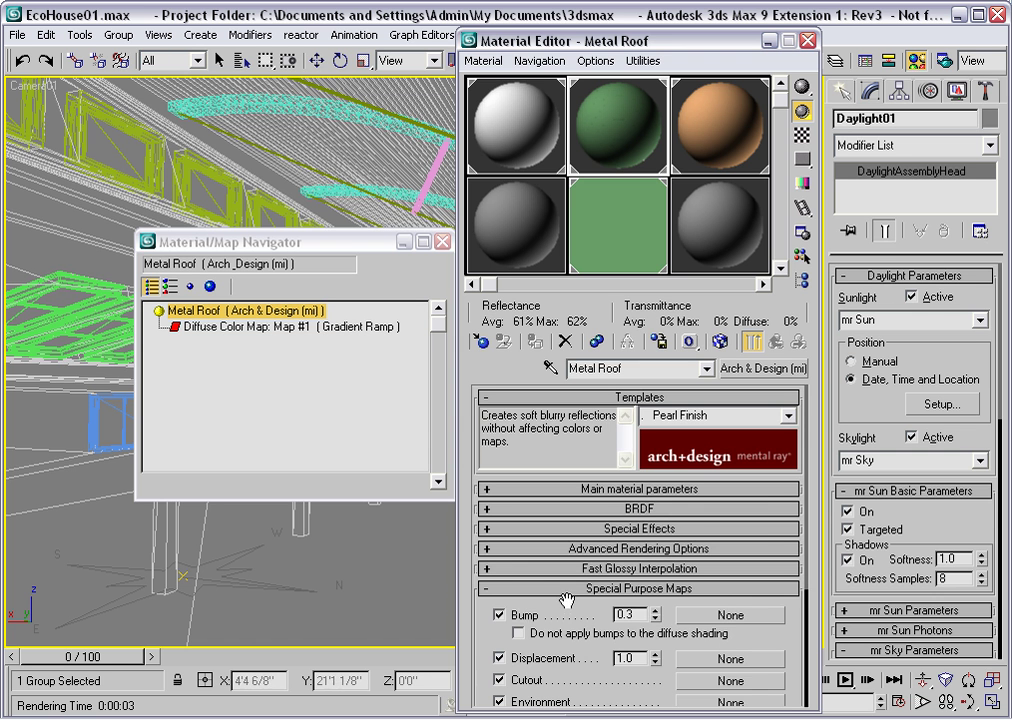
pyautogui.moveTo(566, 604); pyautogui.dragTo(563, 556)
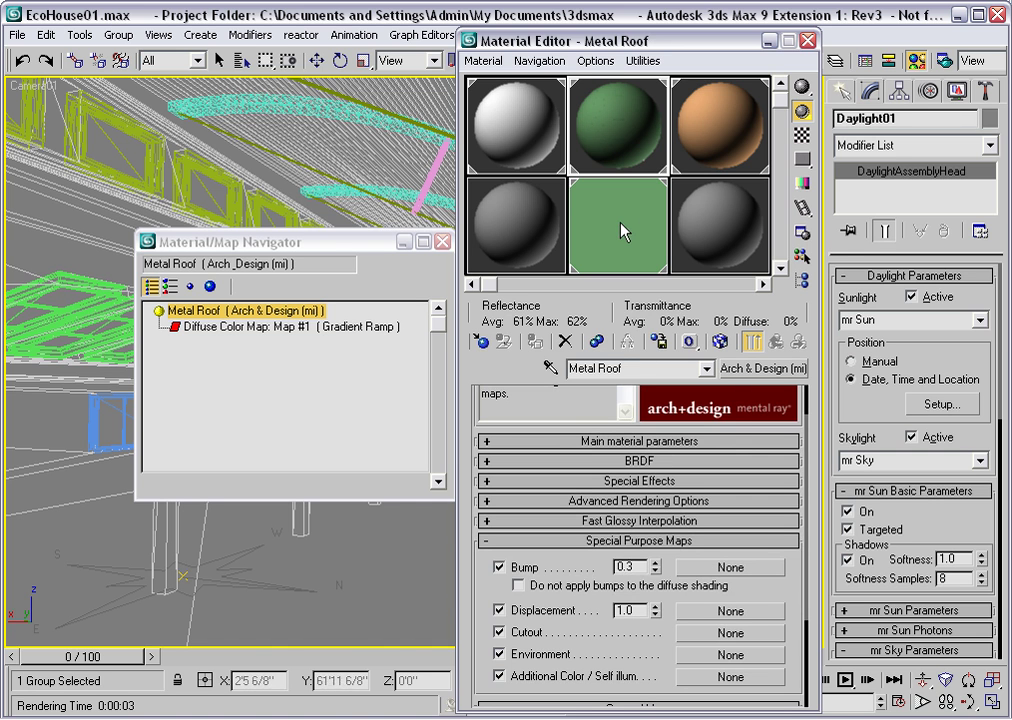
pyautogui.moveTo(621, 232); pyautogui.dragTo(712, 568)
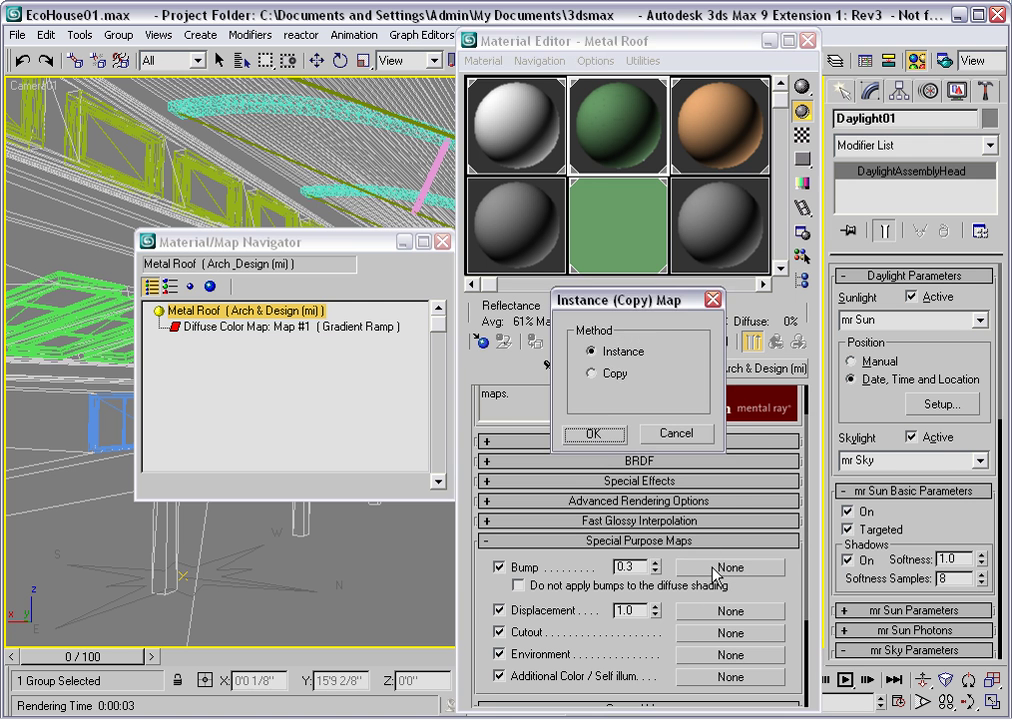
pyautogui.click(600, 437)
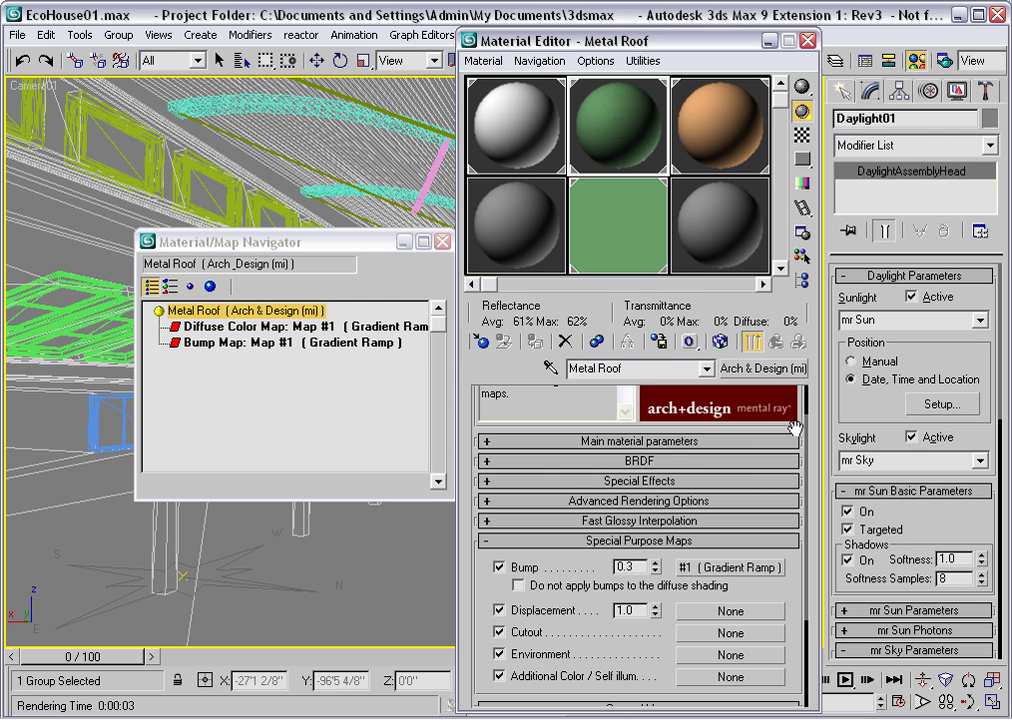
# Place the Wood material's diffuse map as an instance in the sample slot directly below it.
pyautogui.click(728, 130)
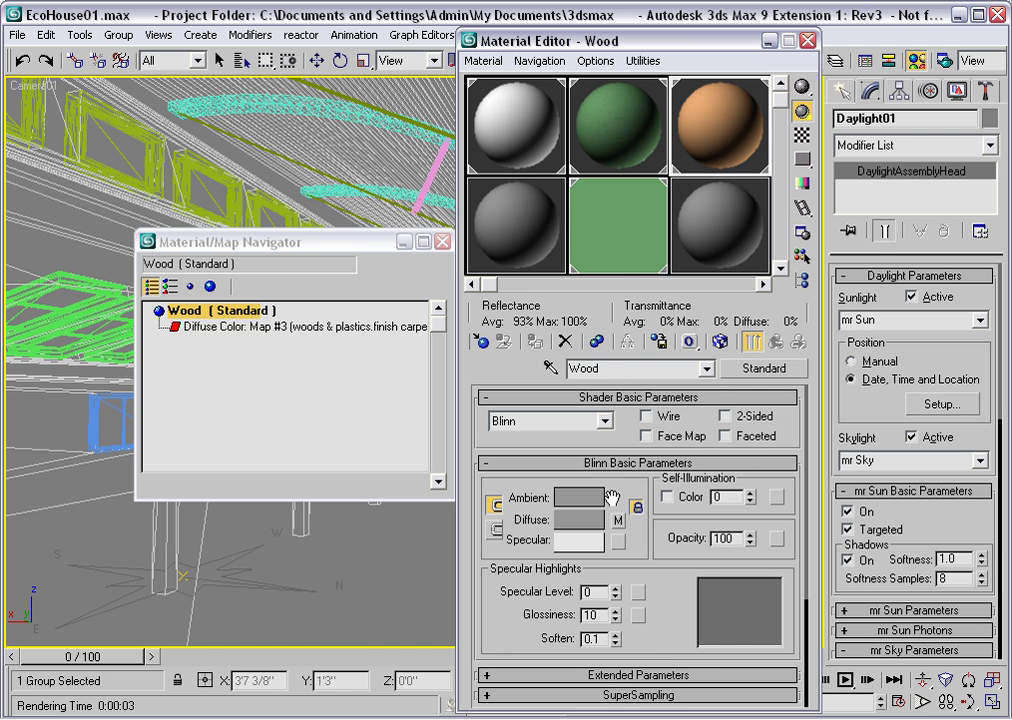
pyautogui.moveTo(619, 520); pyautogui.dragTo(720, 221)
pyautogui.click(578, 436)
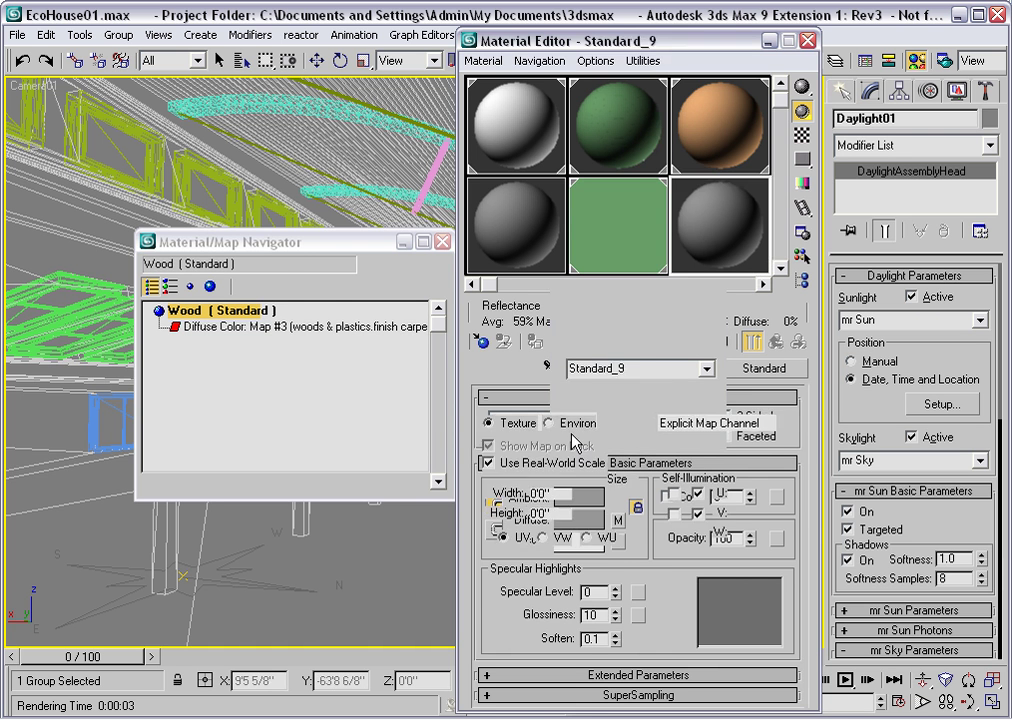
# Change the Wood material's type to Arch & Design (mi) and select the Satin Varnished Wood template.
pyautogui.click(726, 137)
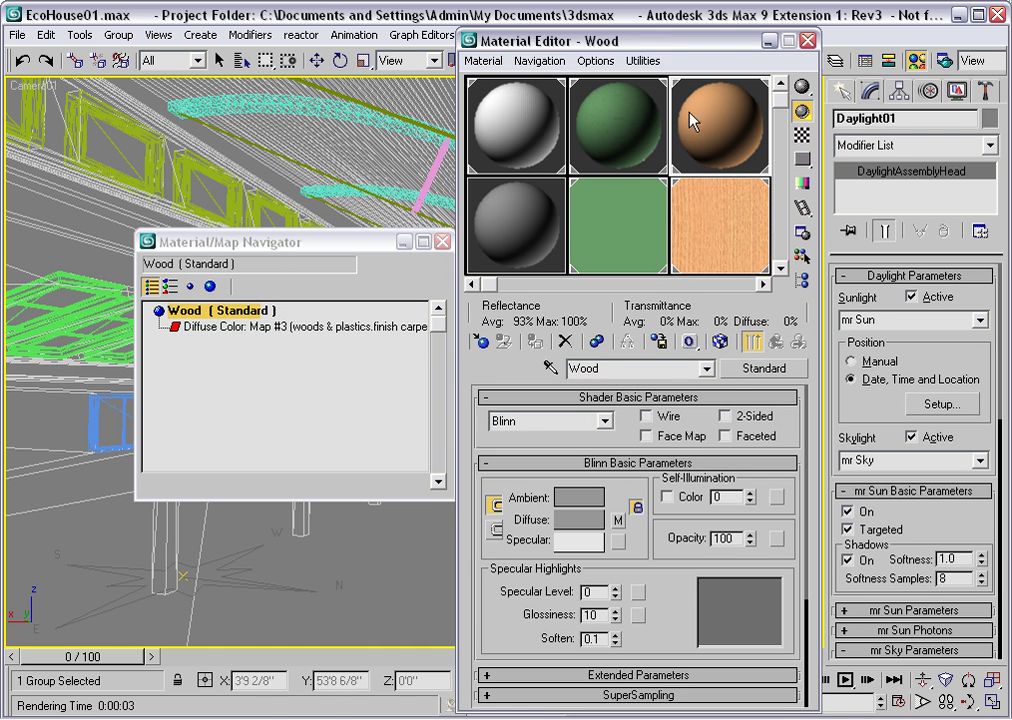
pyautogui.click(746, 374)
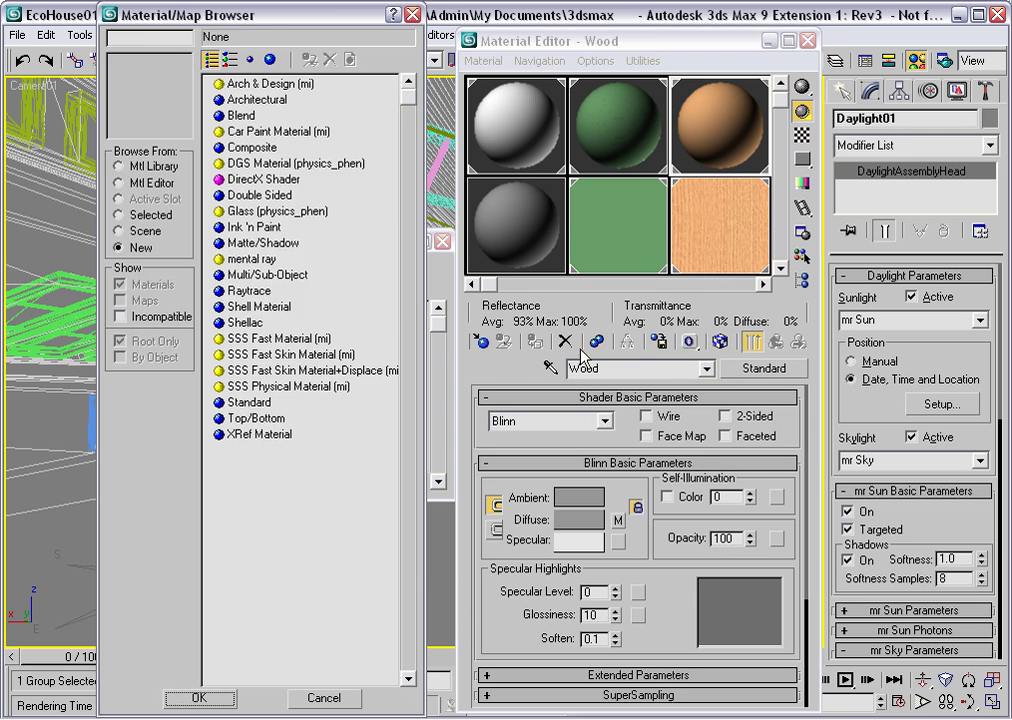
pyautogui.click(250, 84)
pyautogui.doubleClick(250, 86)
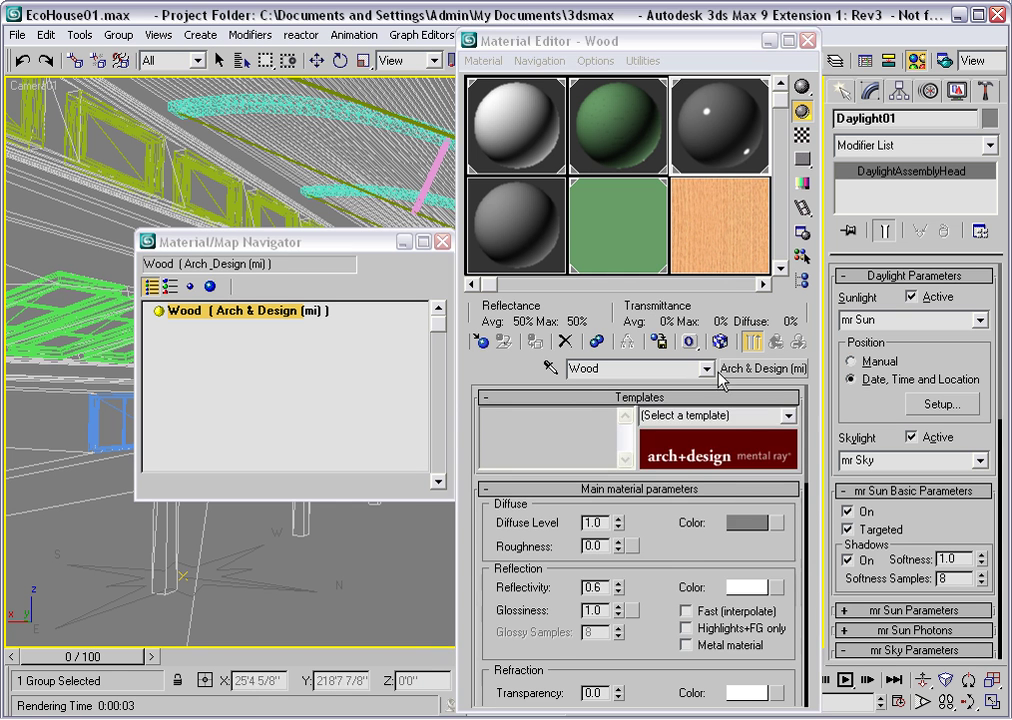
pyautogui.click(788, 415)
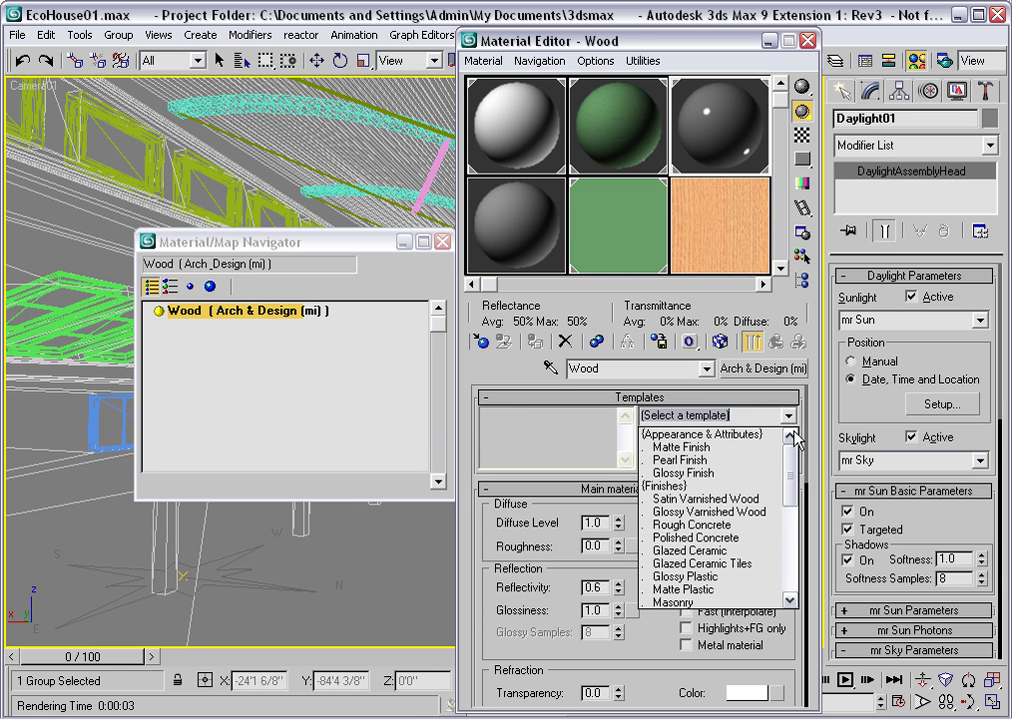
pyautogui.click(760, 499)
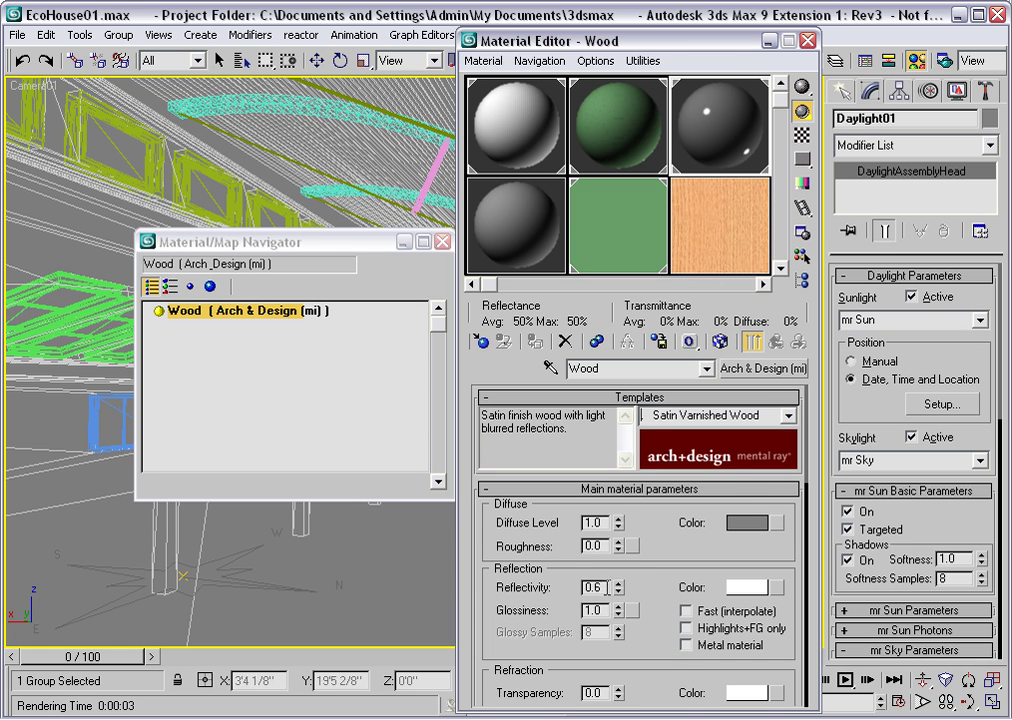
# Set the Wood material's reflectivity to 0.3 and its reflection glossiness to 0.3.
pyautogui.moveTo(655, 579); pyautogui.dragTo(618, 540)
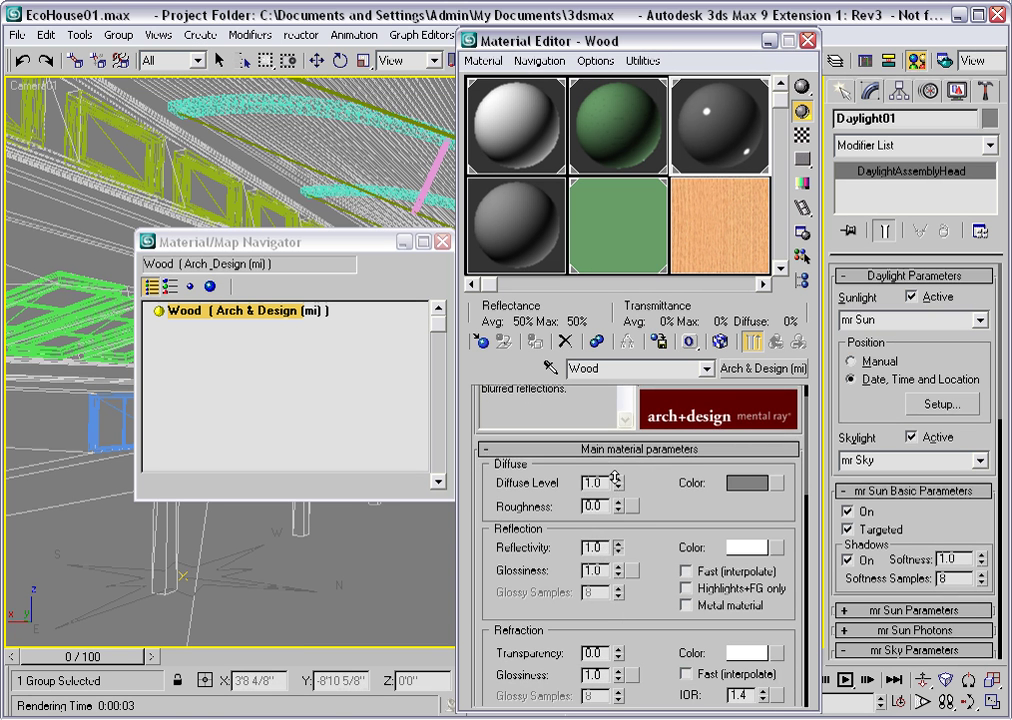
pyautogui.moveTo(617, 547); pyautogui.dragTo(608, 579)
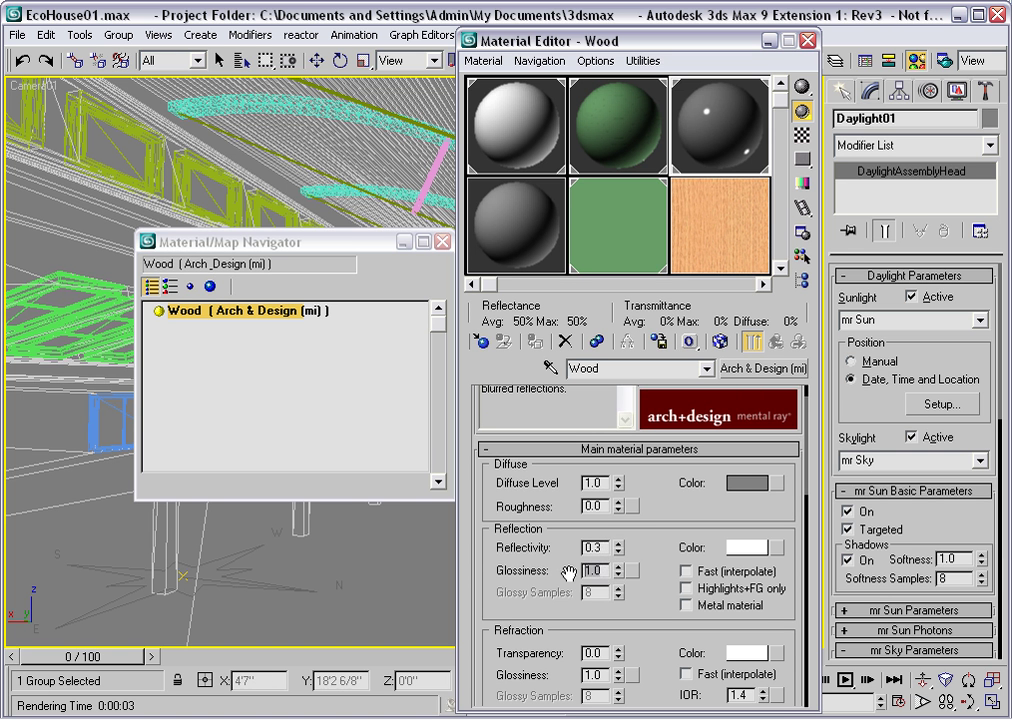
pyautogui.doubleClick(592, 570)
pyautogui.write('0.3')
pyautogui.press('Return')
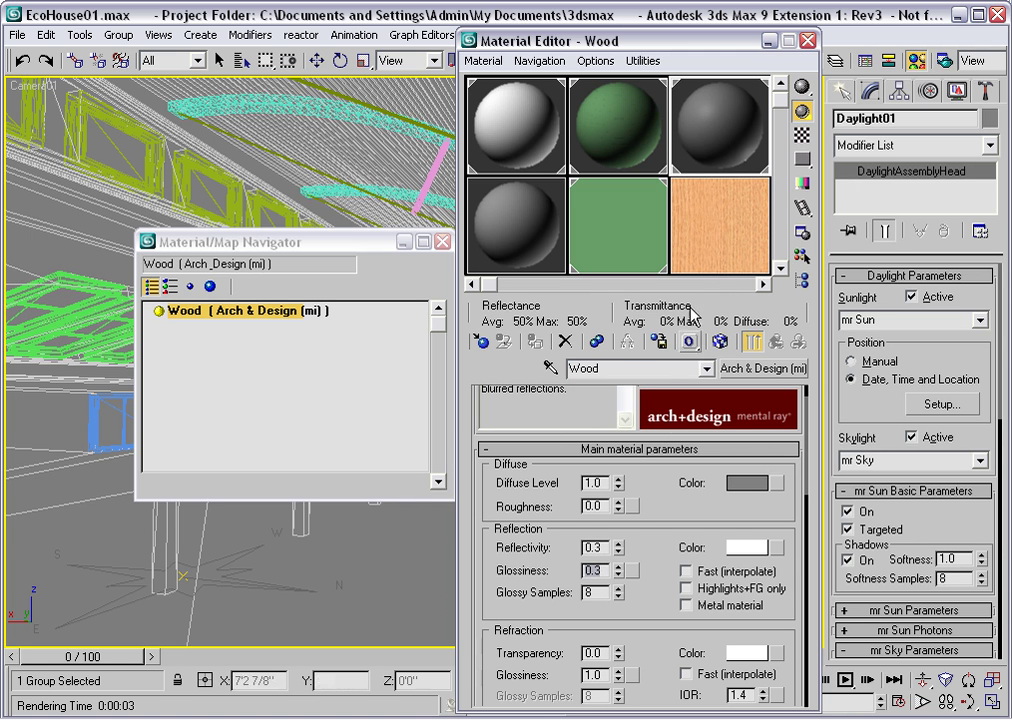
# Assign the stored wood map as an instance to the Wood material's diffuse color and bring its bump map settings into view.
pyautogui.moveTo(707, 230); pyautogui.dragTo(778, 488)
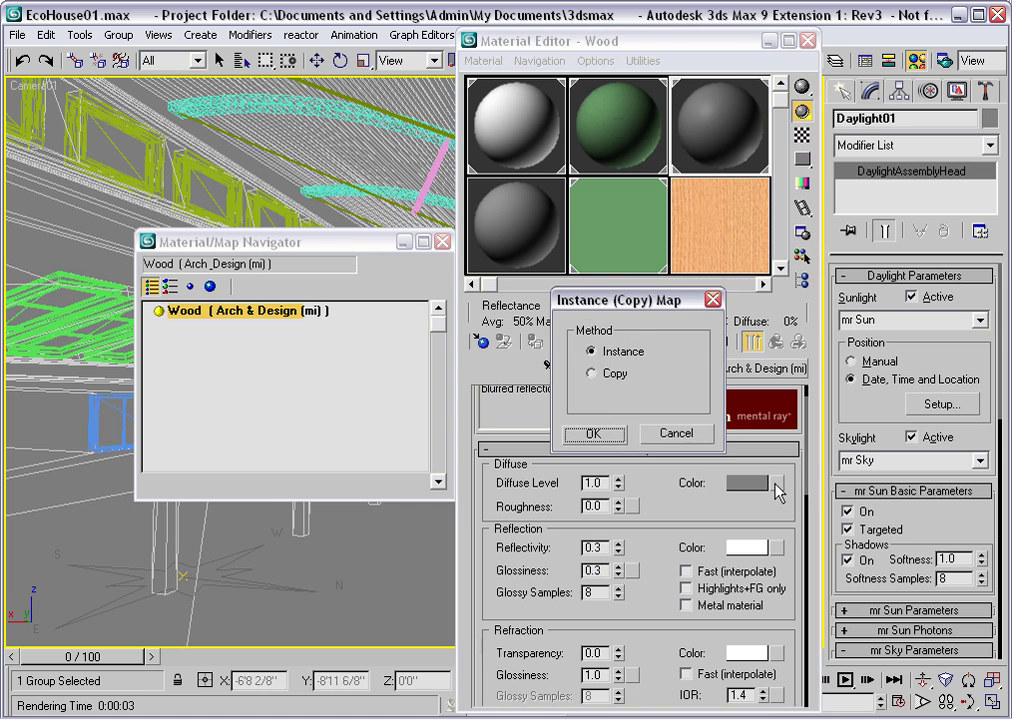
pyautogui.click(594, 432)
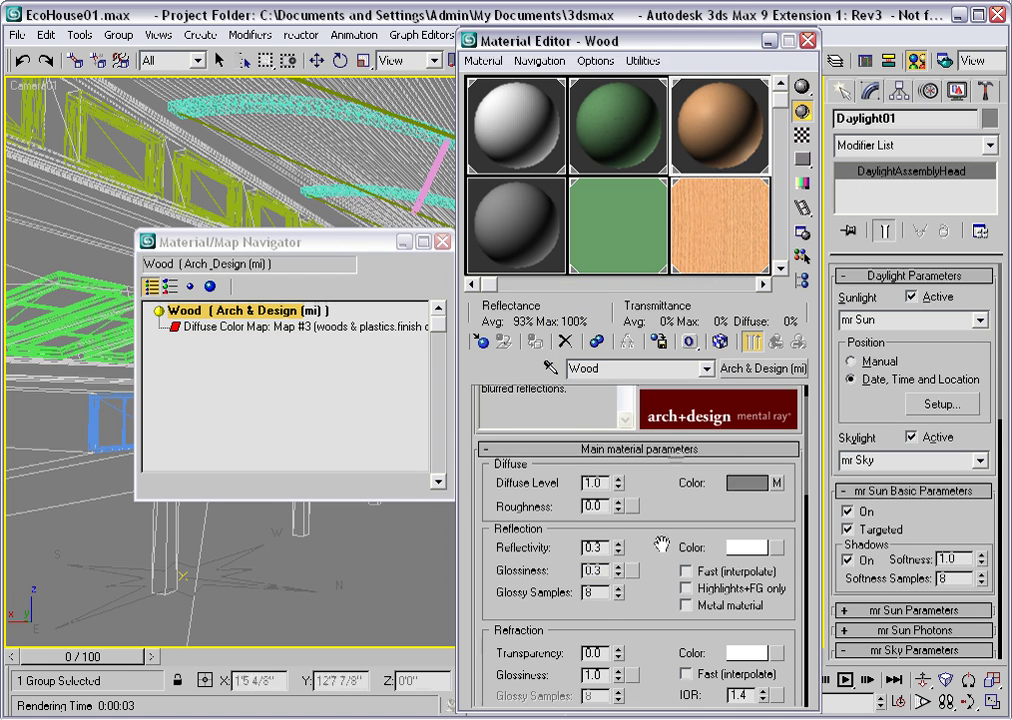
pyautogui.click(679, 451)
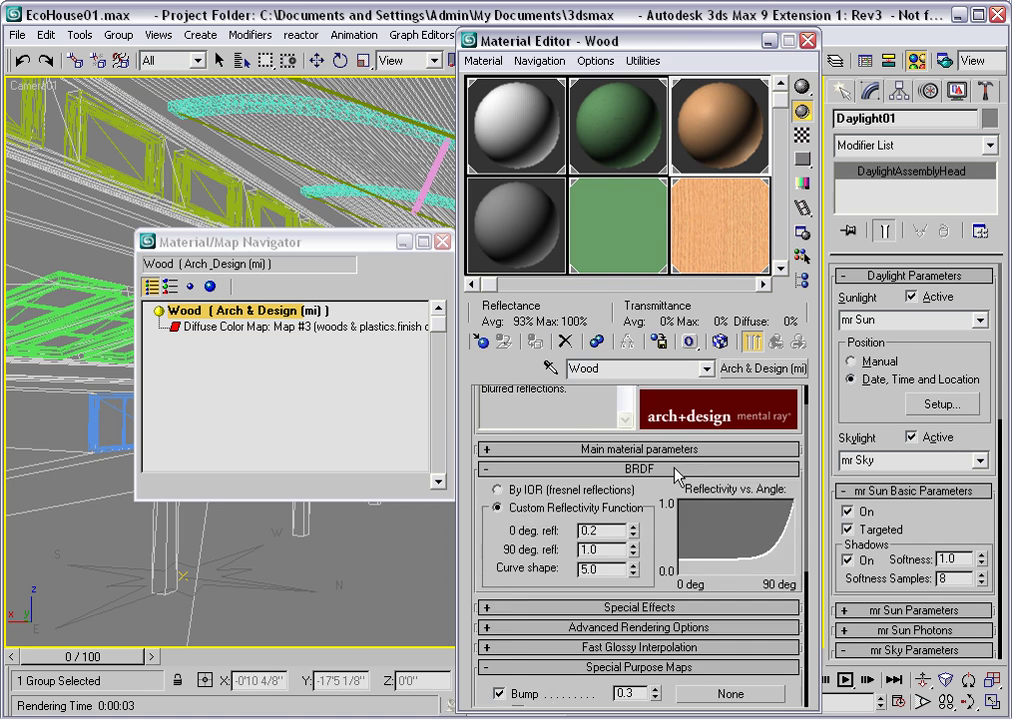
pyautogui.click(674, 468)
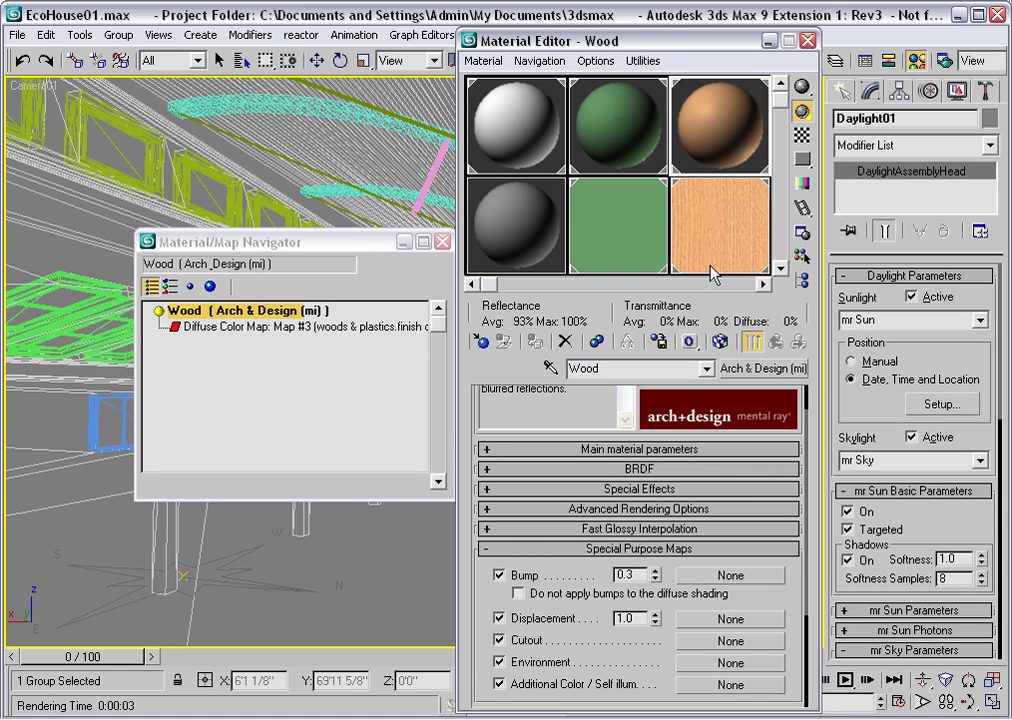
# Assign the stored wood map as an instance to the Wood material's bump map.
pyautogui.moveTo(714, 248); pyautogui.dragTo(727, 585)
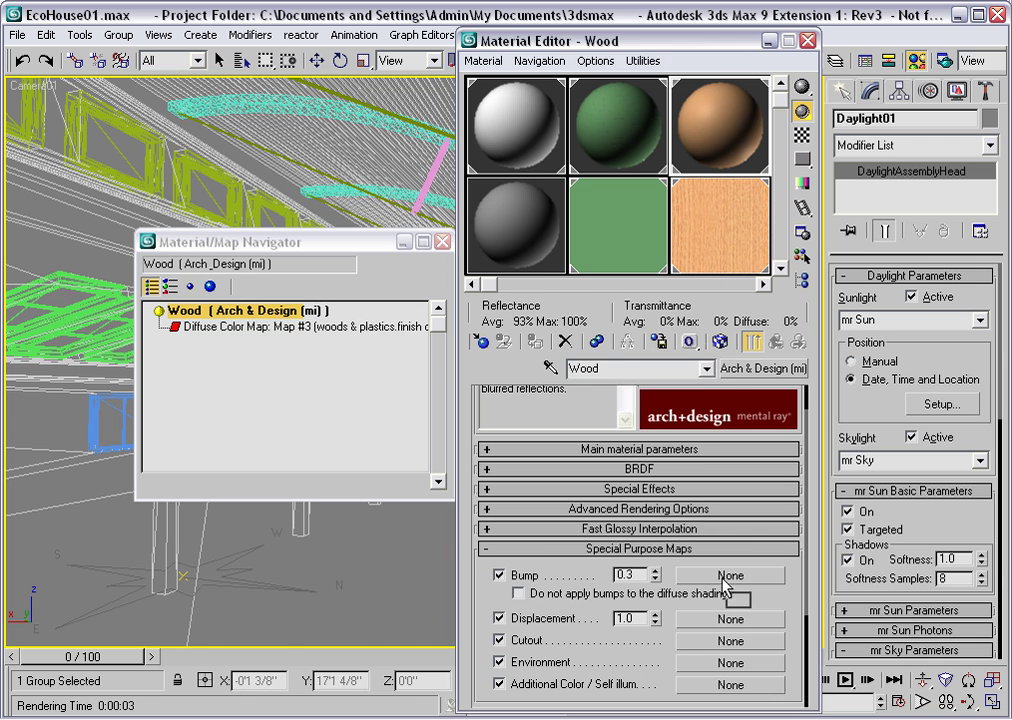
pyautogui.click(620, 437)
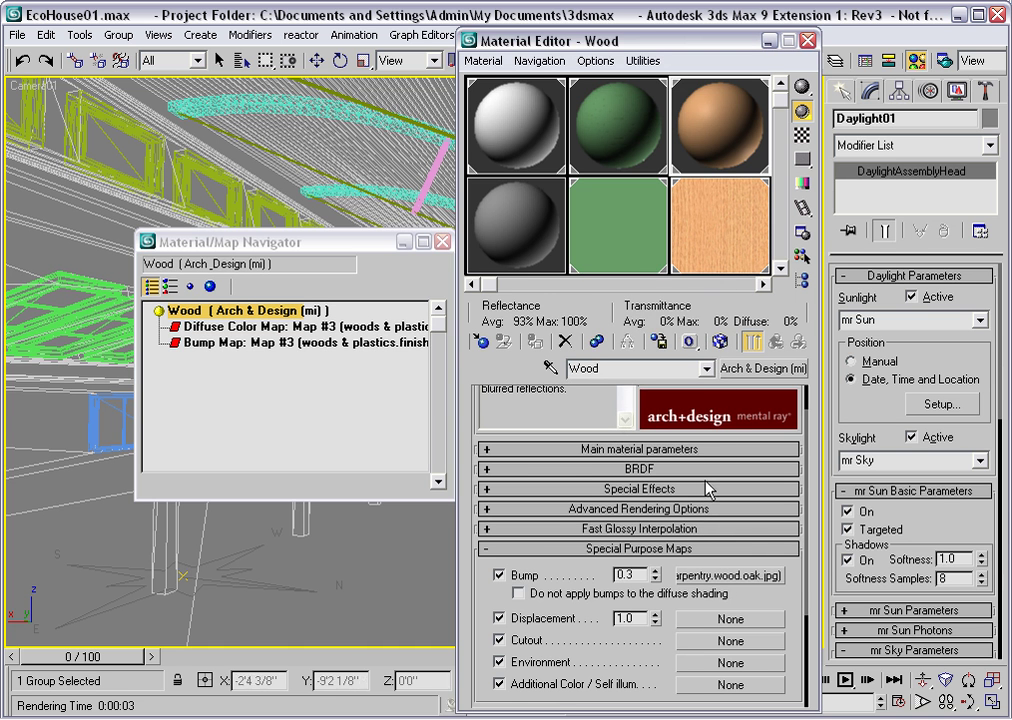
# Change the Panels sub-material of the Window-Template material to the Arch & Design (mi) type.
pyautogui.click(763, 285)
pyautogui.click(764, 287)
pyautogui.click(764, 287)
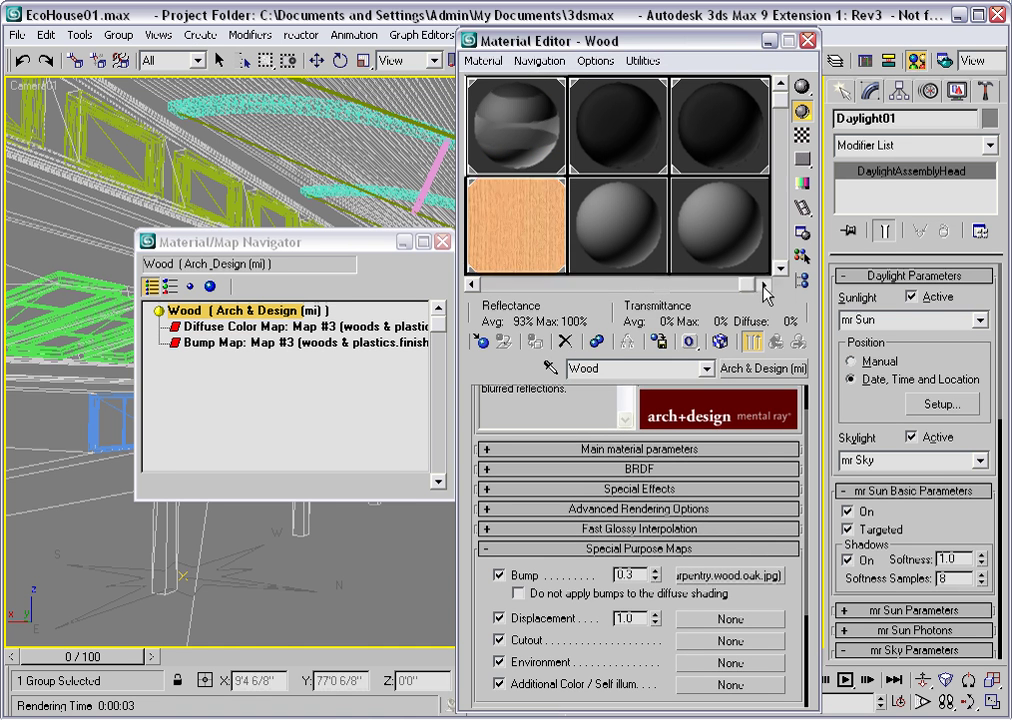
pyautogui.click(764, 287)
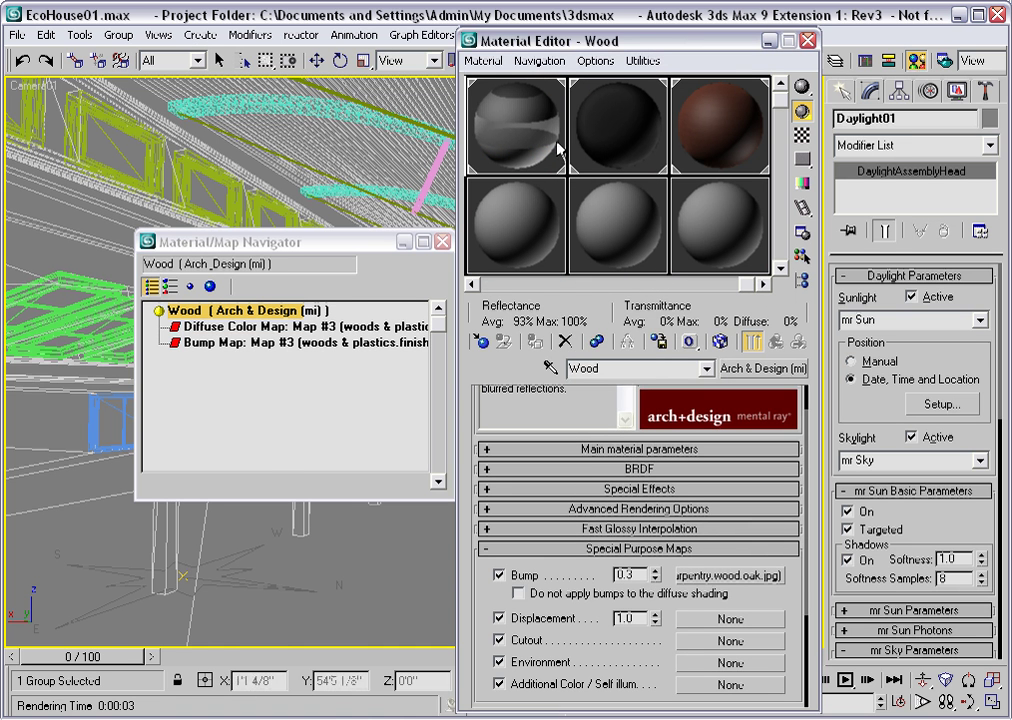
pyautogui.click(510, 137)
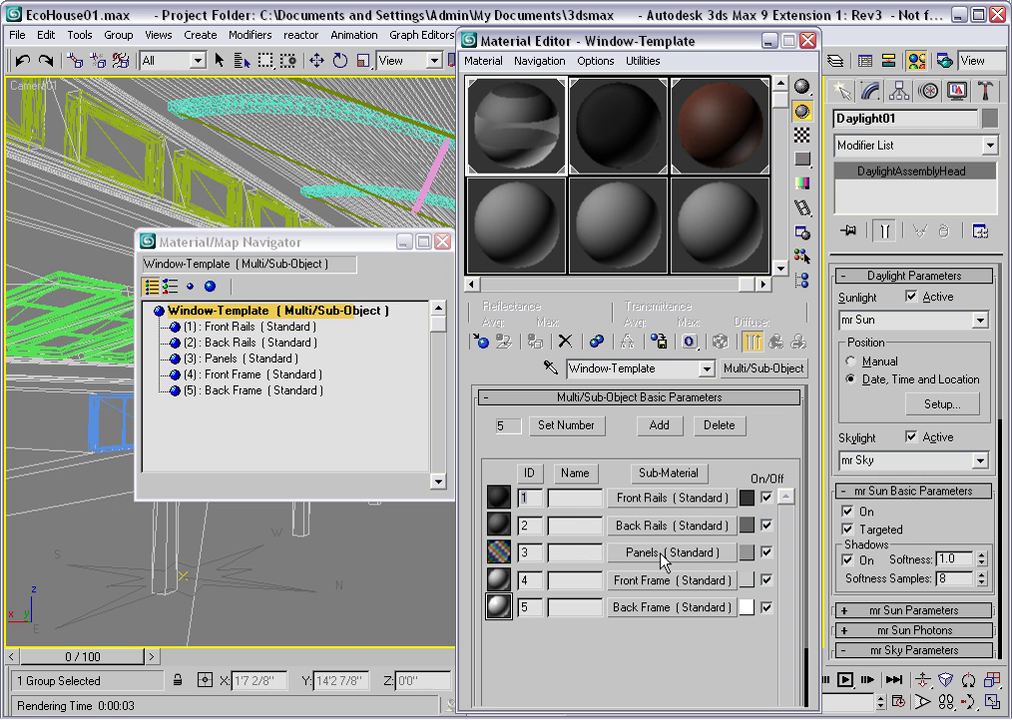
pyautogui.click(665, 556)
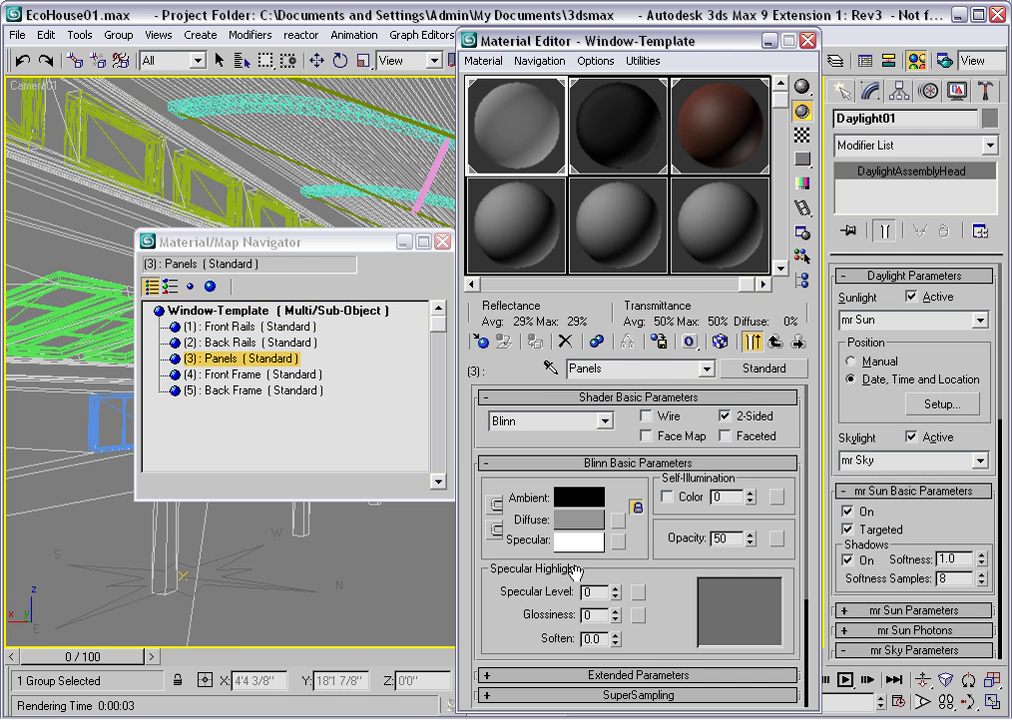
pyautogui.click(763, 370)
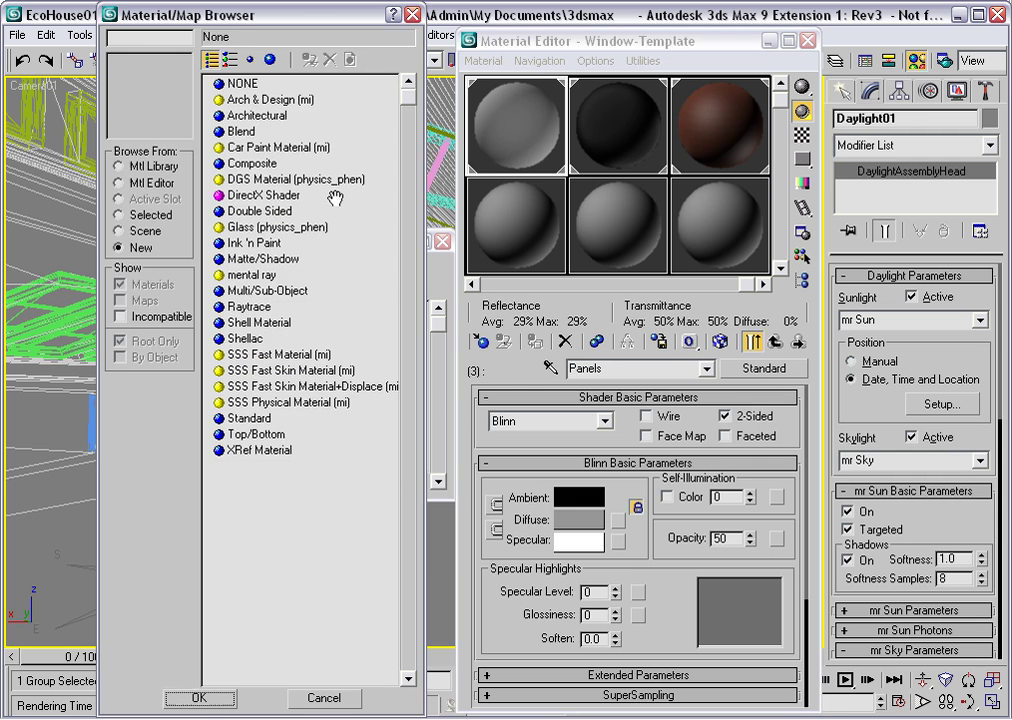
pyautogui.doubleClick(250, 101)
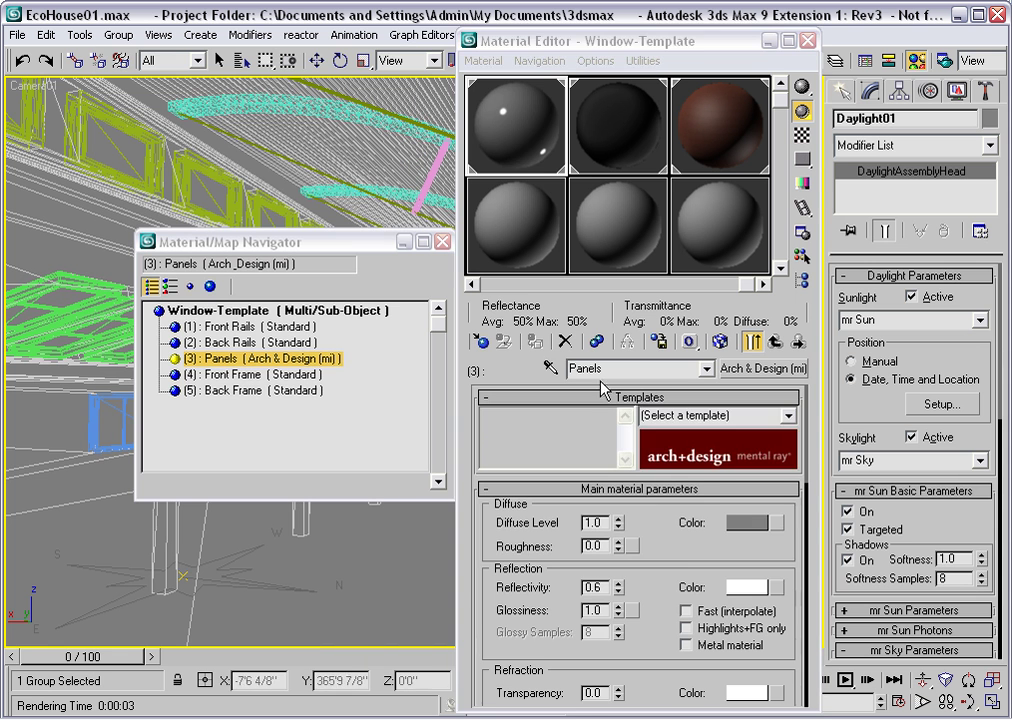
# Apply the Glass (Solid Geometry) template to the Panels sub-material and show a checkered background behind its sample.
pyautogui.click(789, 416)
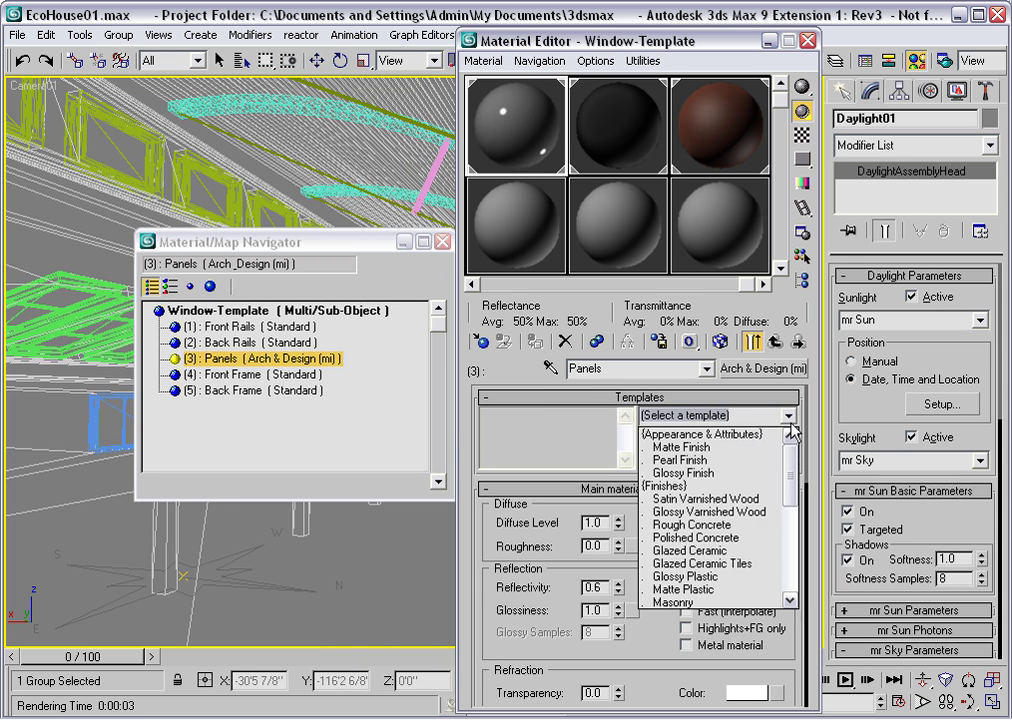
pyautogui.moveTo(791, 461); pyautogui.dragTo(795, 519)
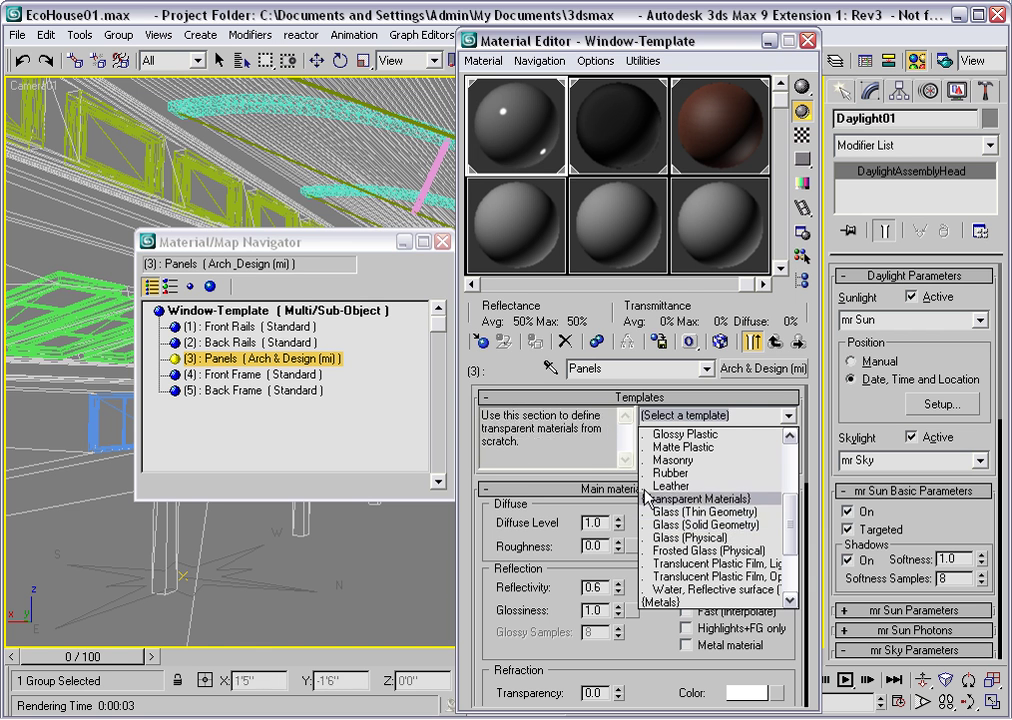
pyautogui.click(706, 526)
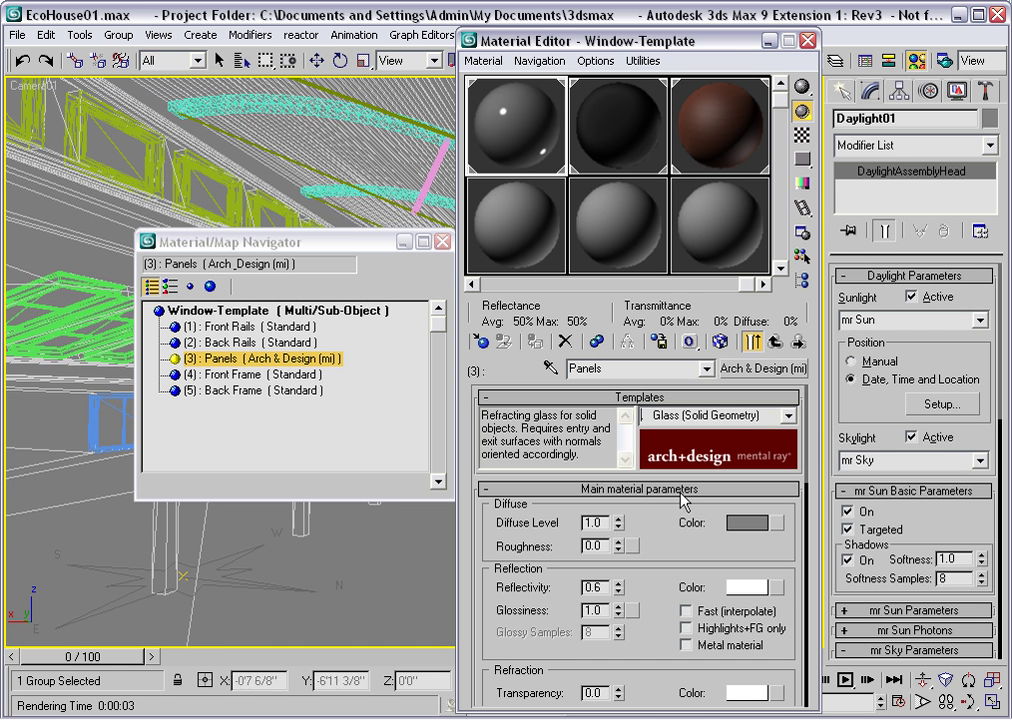
pyautogui.click(802, 138)
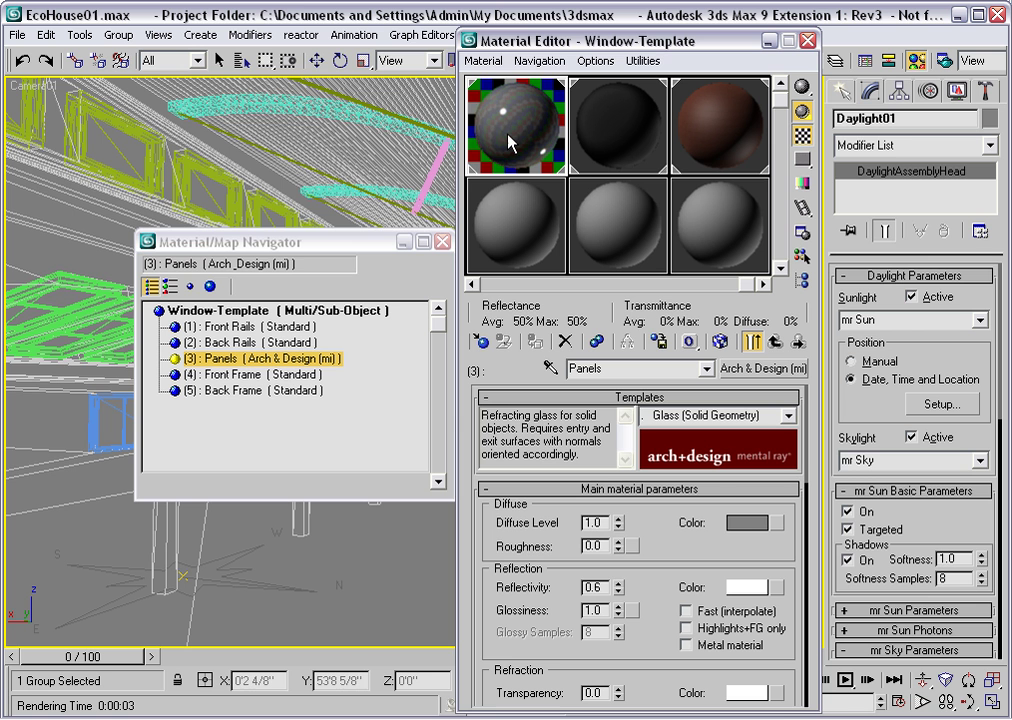
# Set the Panels sub-material's diffuse color to pure white.
pyautogui.click(745, 523)
pyautogui.moveTo(208, 157); pyautogui.dragTo(210, 235)
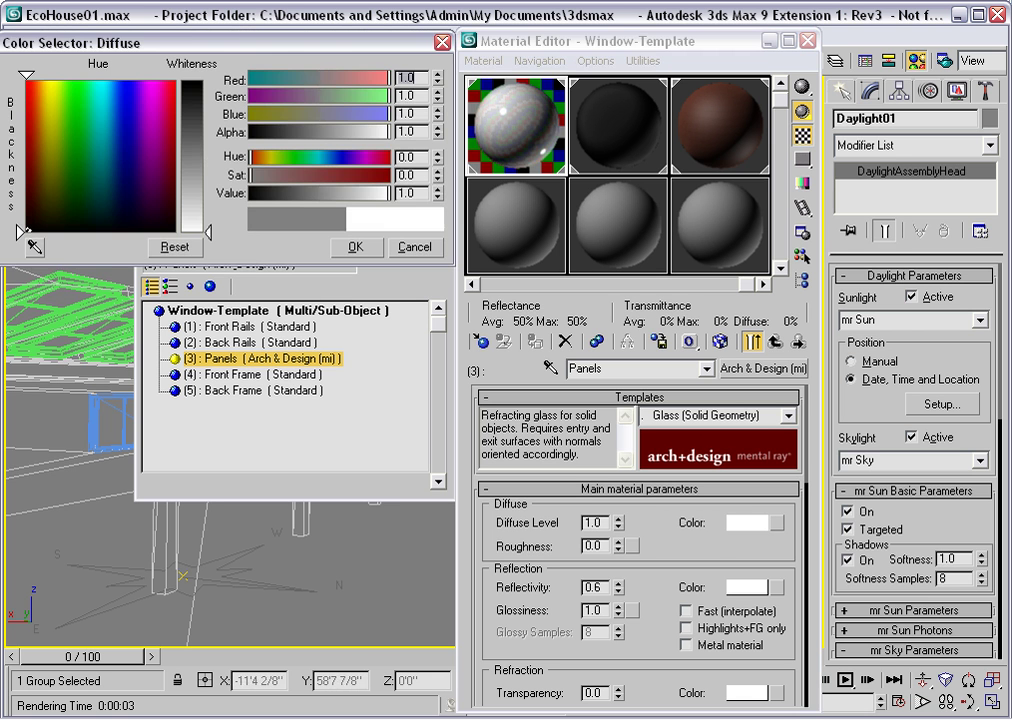
pyautogui.click(355, 247)
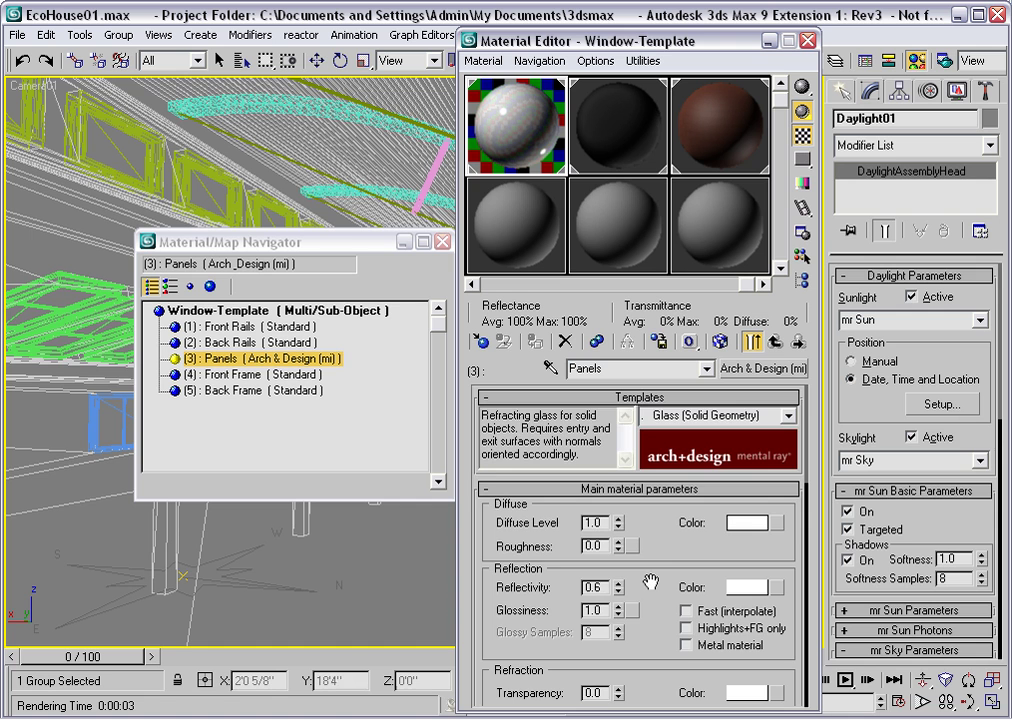
# Set the Panels sub-material's transparency to 0.8 and its anisotropy to 0.11.
pyautogui.moveTo(651, 582); pyautogui.dragTo(642, 437)
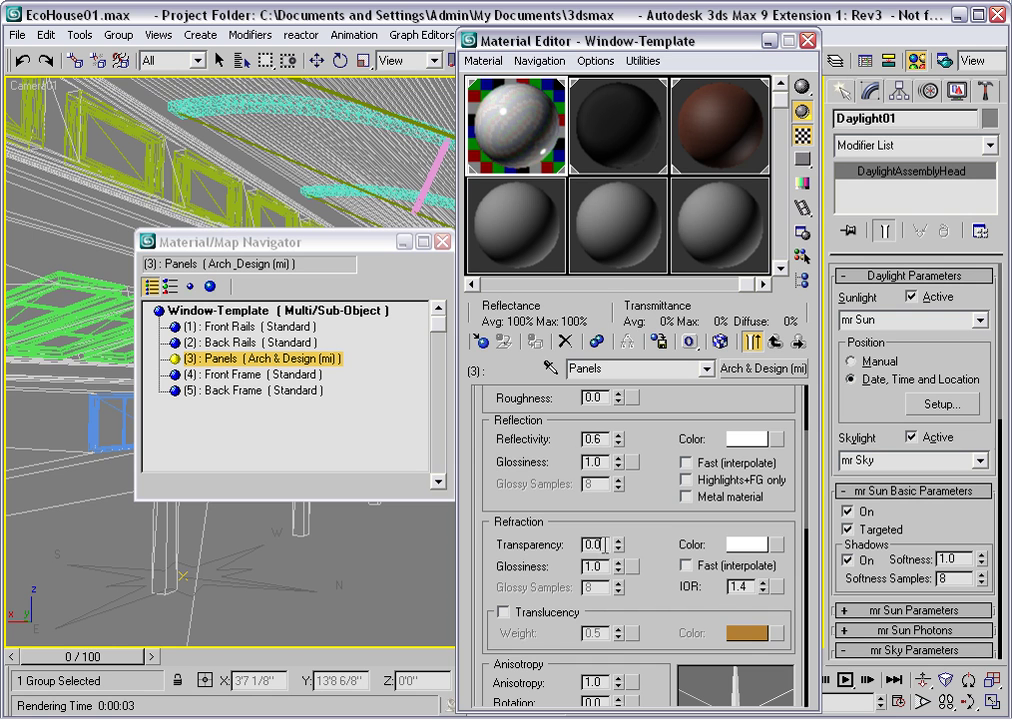
pyautogui.press('BackSpace')
pyautogui.write('8')
pyautogui.press('Return')
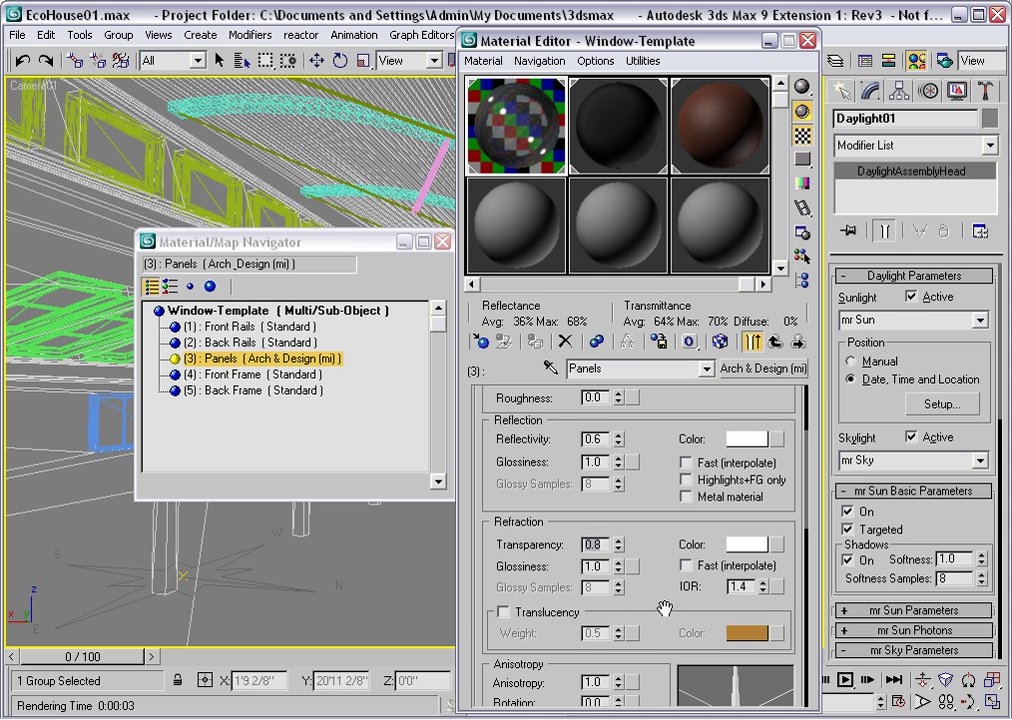
pyautogui.moveTo(664, 605); pyautogui.dragTo(661, 503)
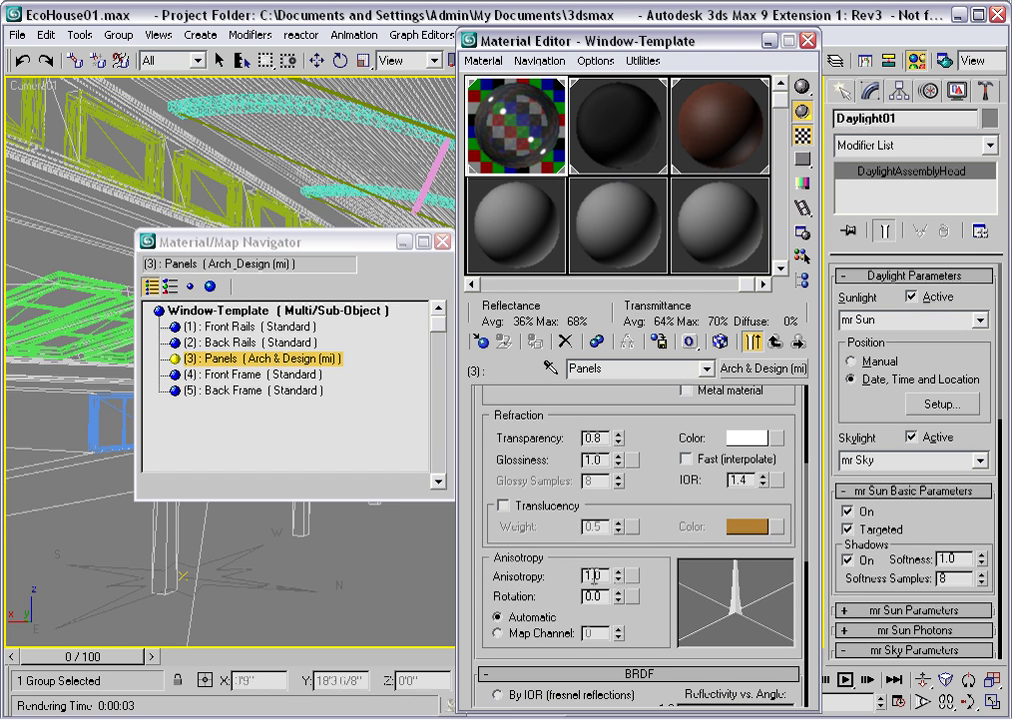
pyautogui.moveTo(618, 577); pyautogui.dragTo(618, 661)
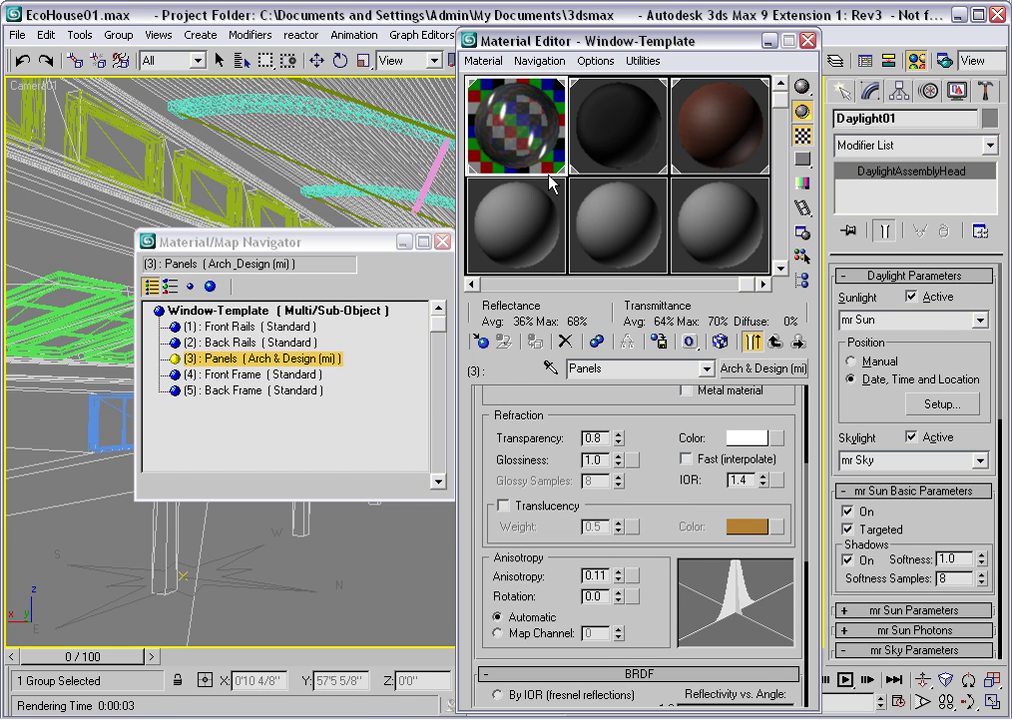
# Adjust the Panels custom reflectivity function to a 0 deg. reflectivity of 0.23 and a curve shape of 4.15.
pyautogui.moveTo(660, 605); pyautogui.dragTo(656, 461)
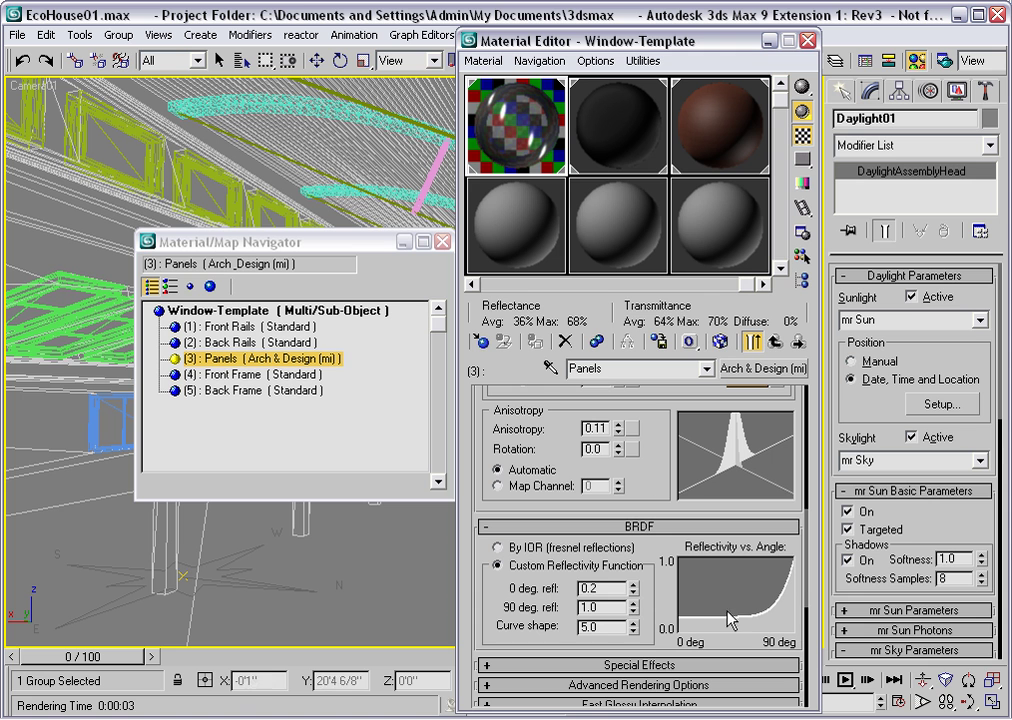
pyautogui.click(632, 625)
pyautogui.moveTo(632, 630); pyautogui.dragTo(632, 683)
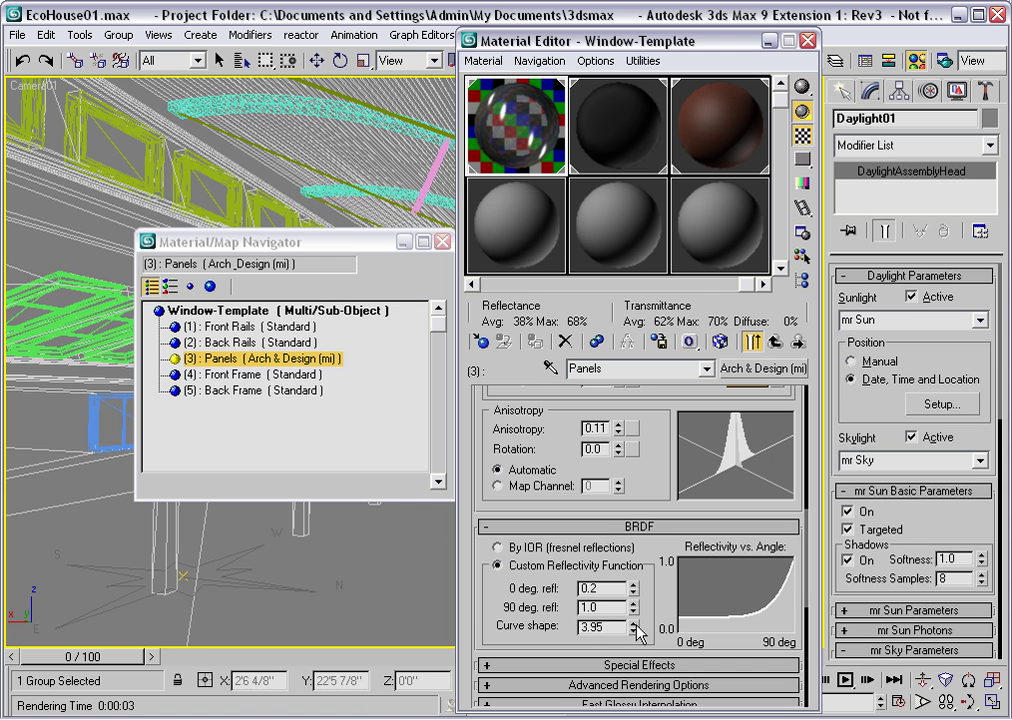
pyautogui.moveTo(633, 629); pyautogui.dragTo(633, 645)
pyautogui.moveTo(633, 645); pyautogui.dragTo(634, 588)
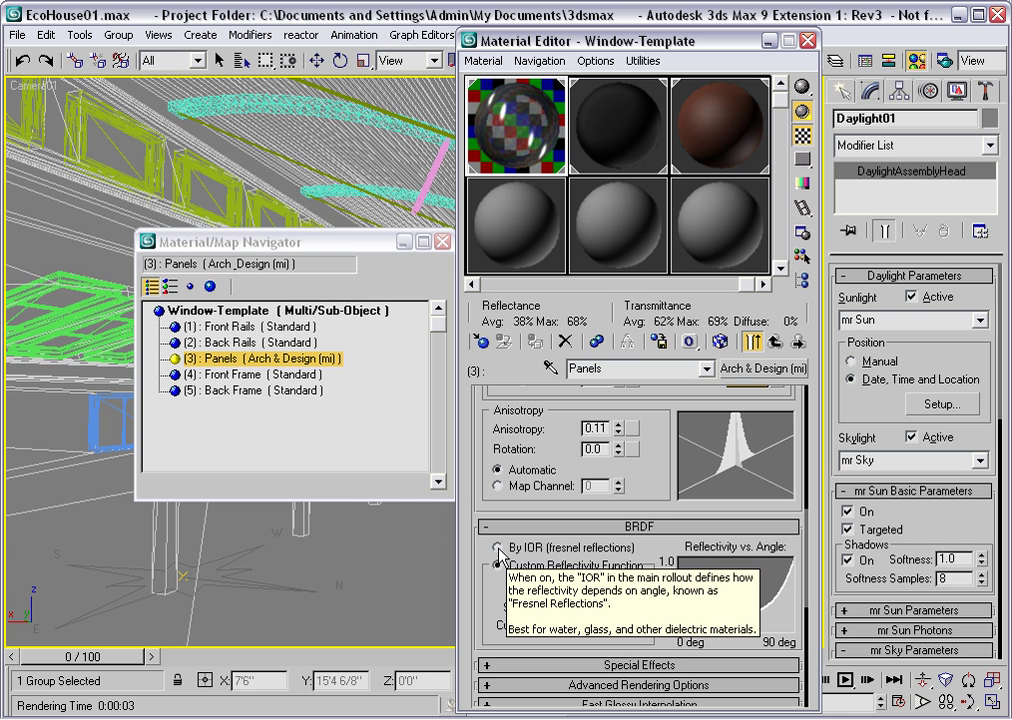
# Base the Panels reflectivity on By IOR (fresnel reflections) and set the index of refraction to 1.52.
pyautogui.click(498, 548)
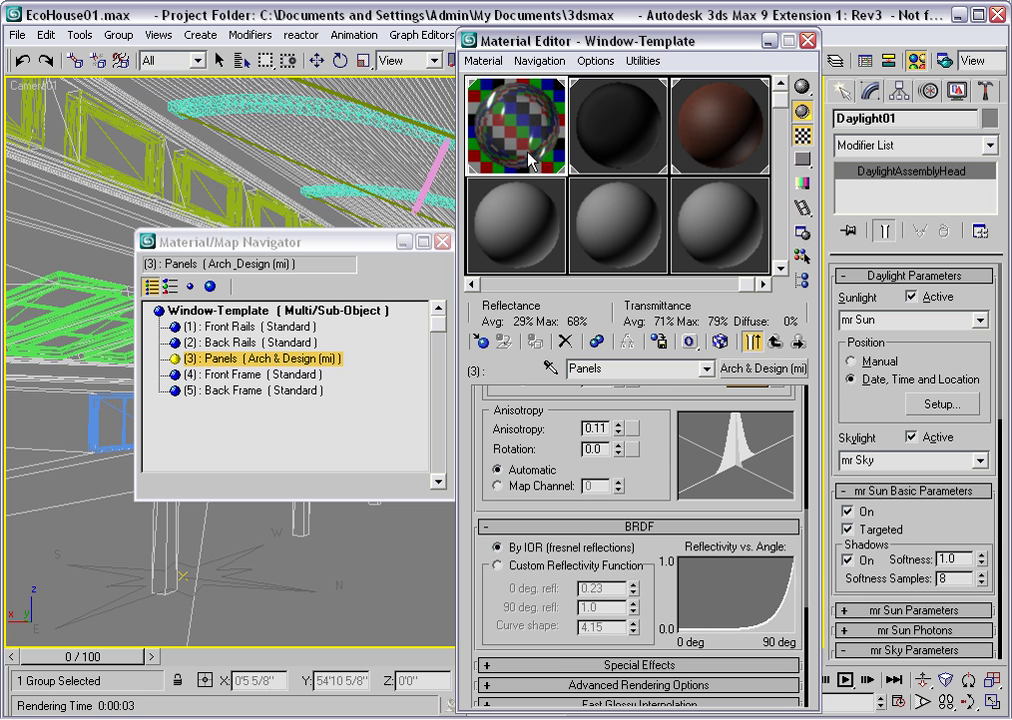
pyautogui.moveTo(646, 406); pyautogui.dragTo(648, 562)
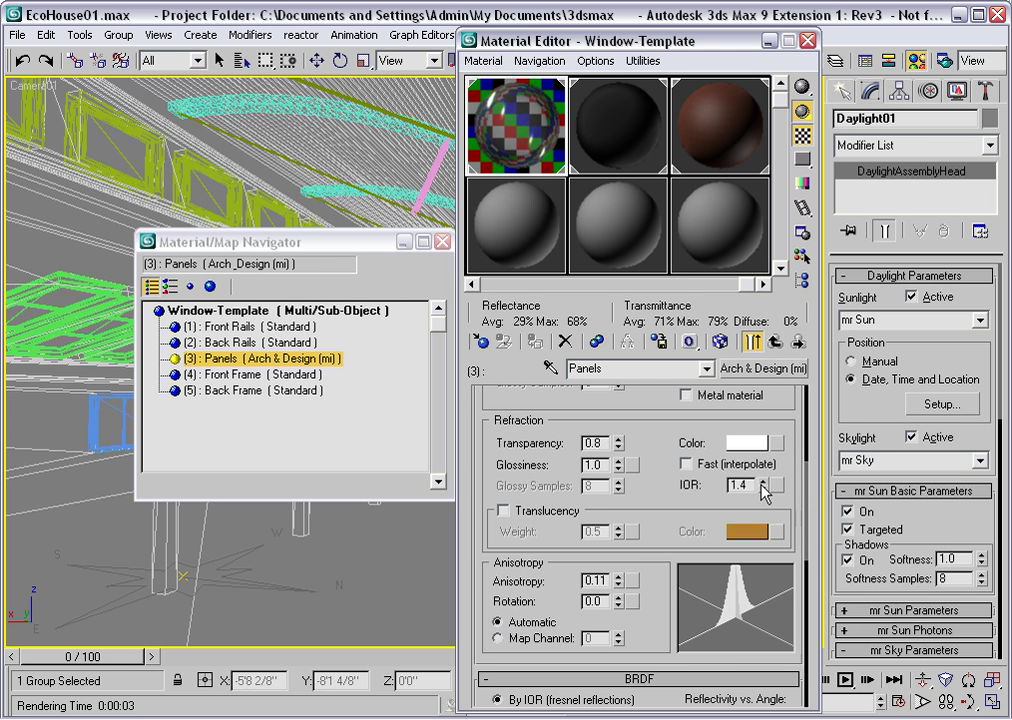
pyautogui.moveTo(764, 490)
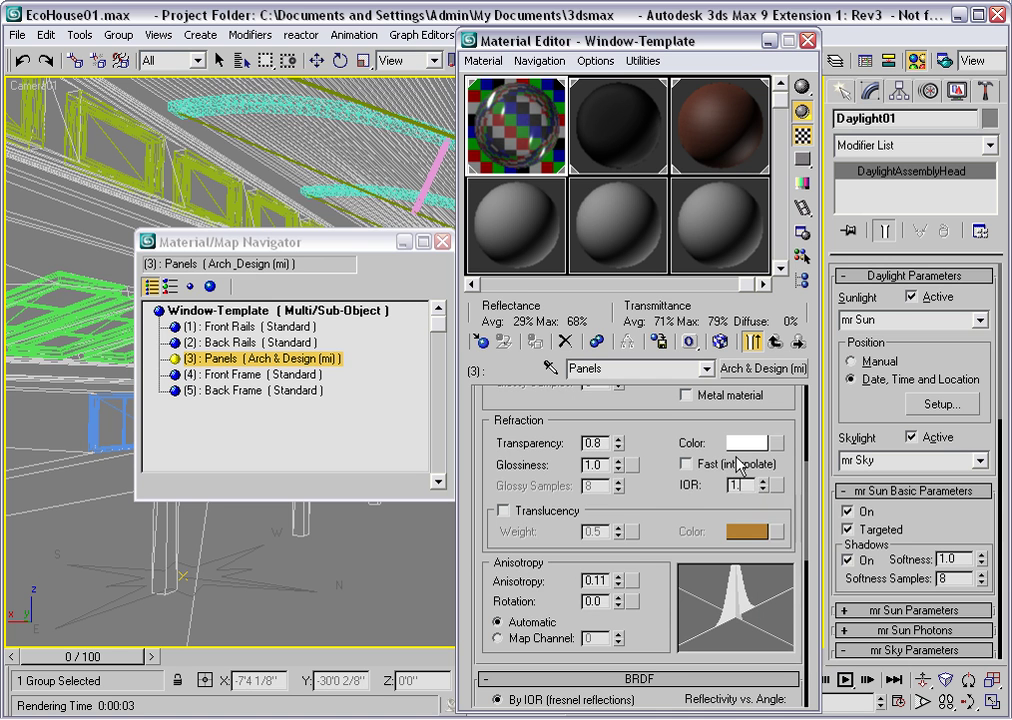
pyautogui.moveTo(740, 465)
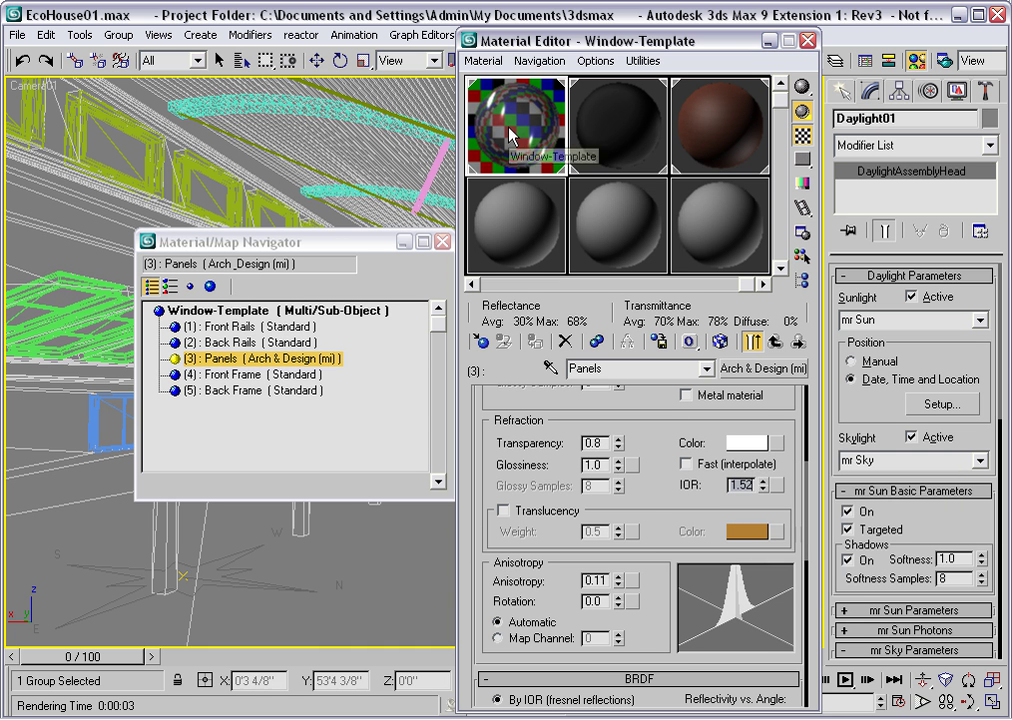
# Change the Cable material's type to Arch & Design (mi) and select the Brushed Metal template.
pyautogui.click(612, 135)
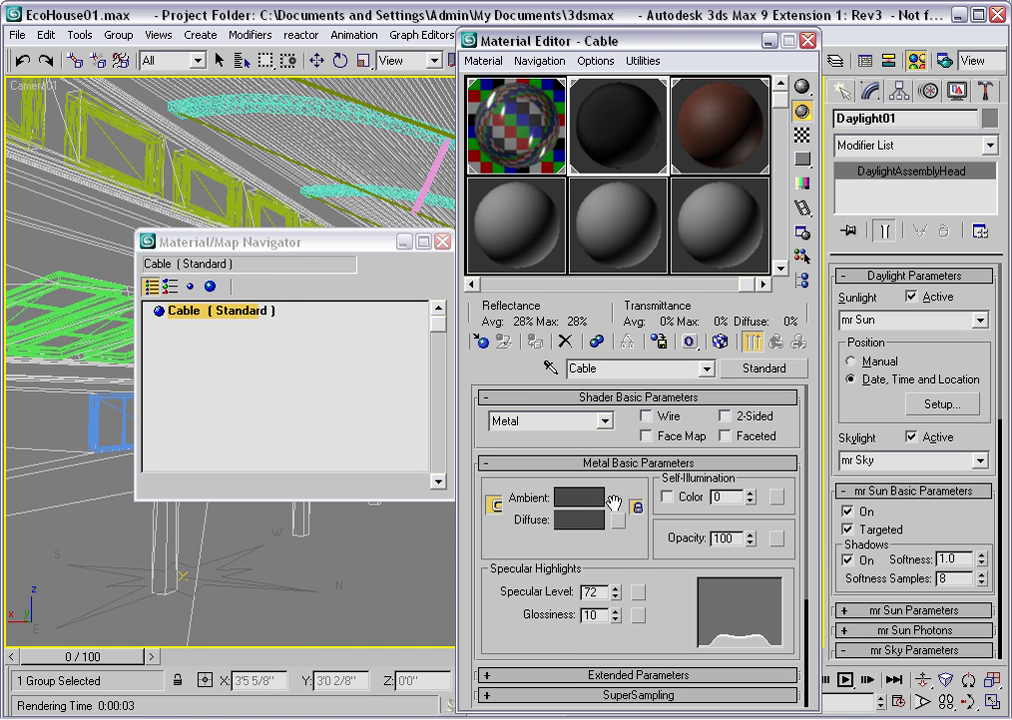
pyautogui.click(765, 370)
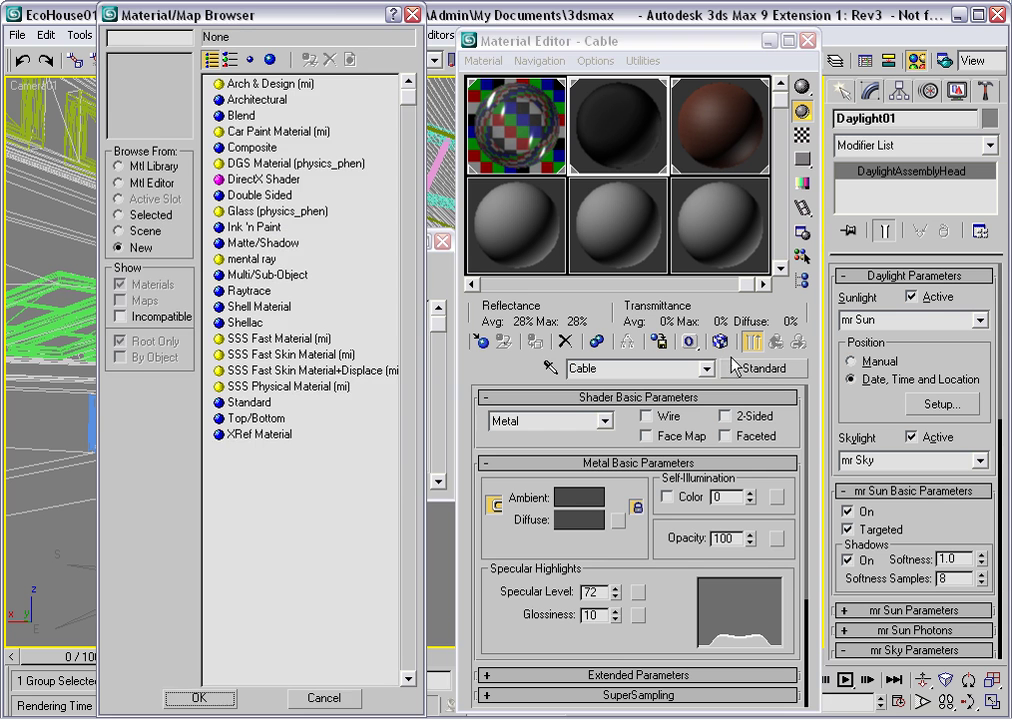
pyautogui.doubleClick(241, 86)
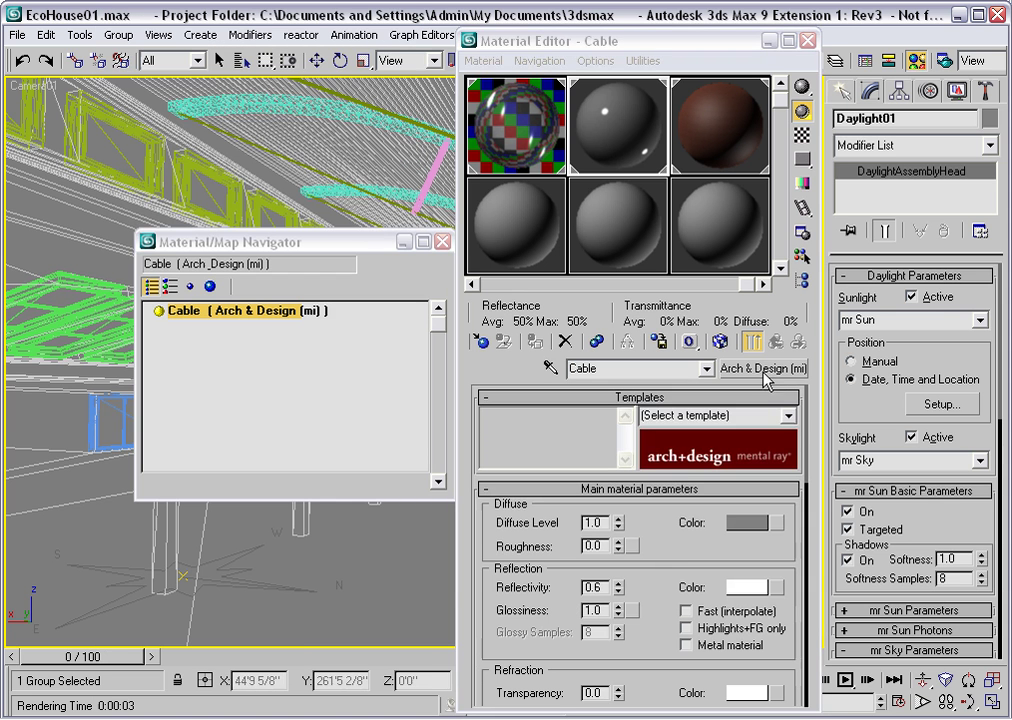
pyautogui.click(790, 418)
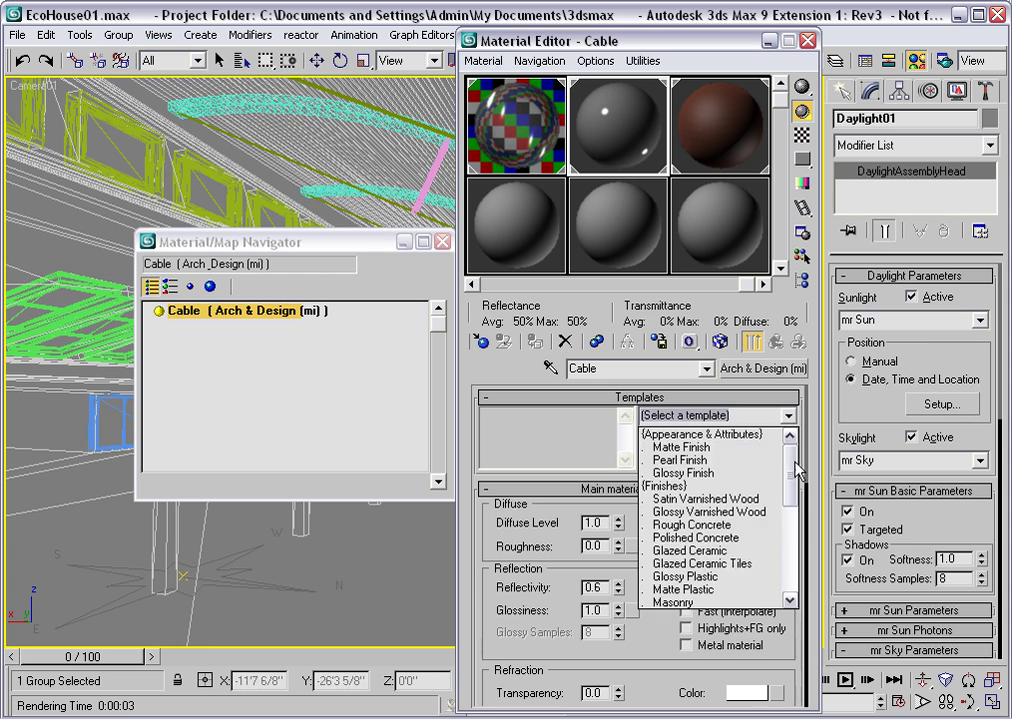
pyautogui.scroll(-1, 797, 483)
pyautogui.scroll(-5, 797, 483)
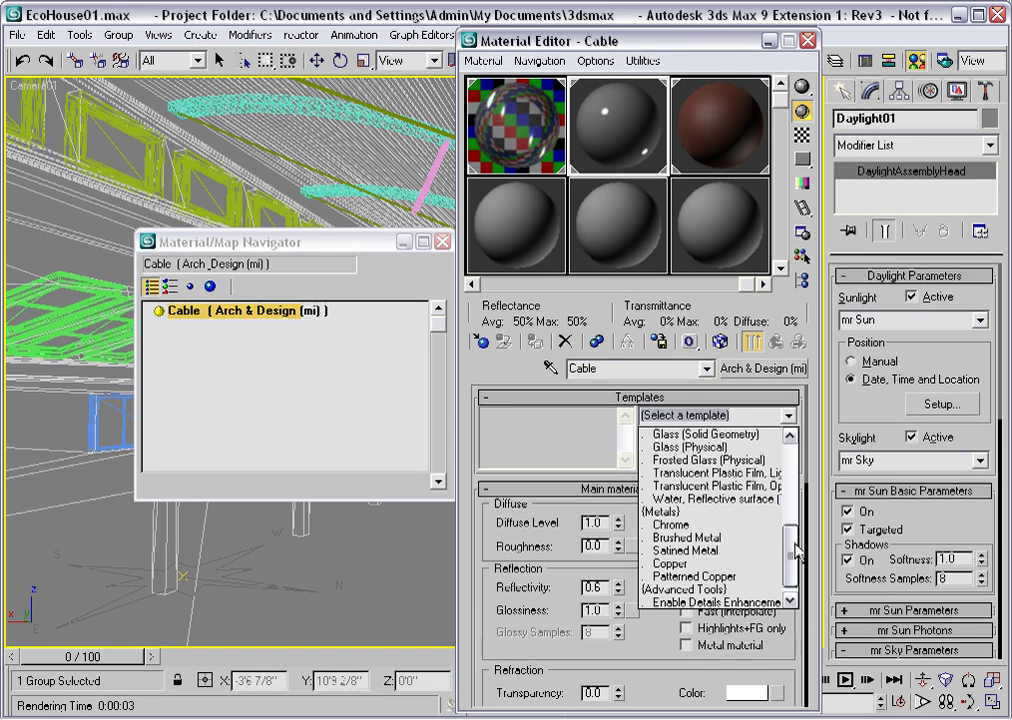
pyautogui.click(714, 538)
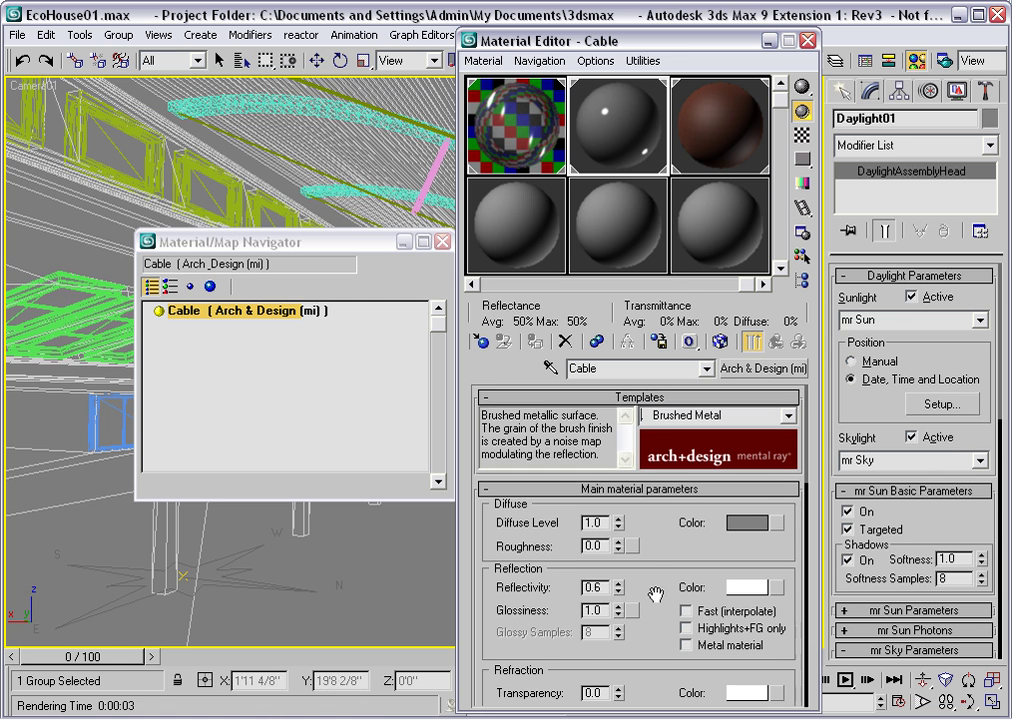
# Set the Cable material's reflectivity to 0.2 and its reflection glossiness to 0.4.
pyautogui.scroll(-2, 604, 556)
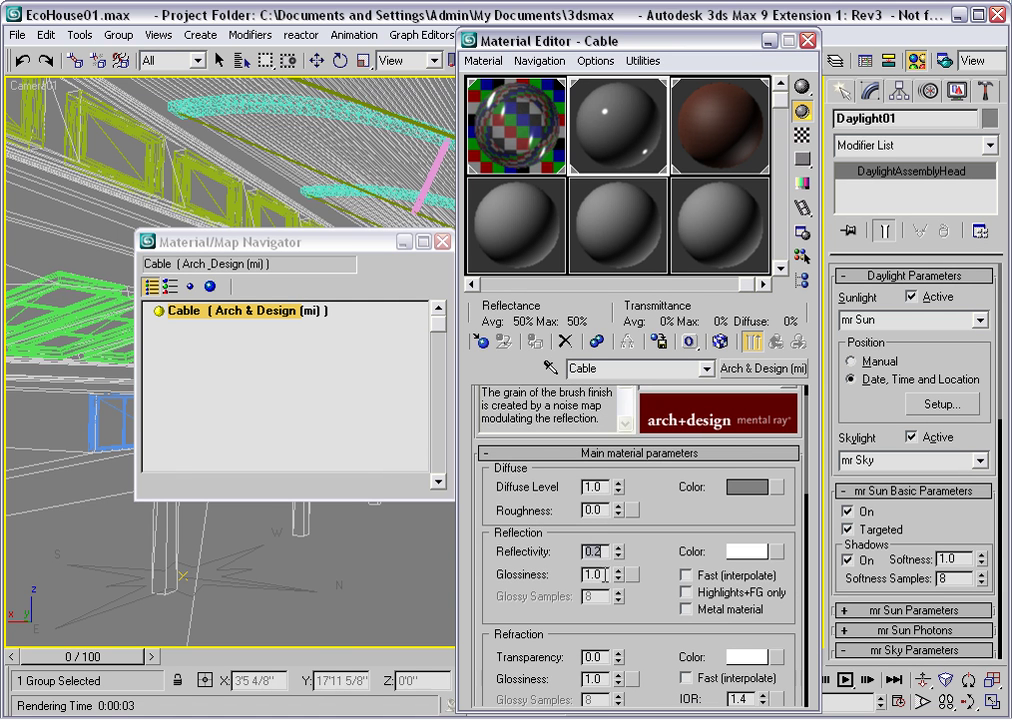
pyautogui.press('BackSpace')
pyautogui.press('BackSpace')
pyautogui.write('0.4')
pyautogui.press('Return')
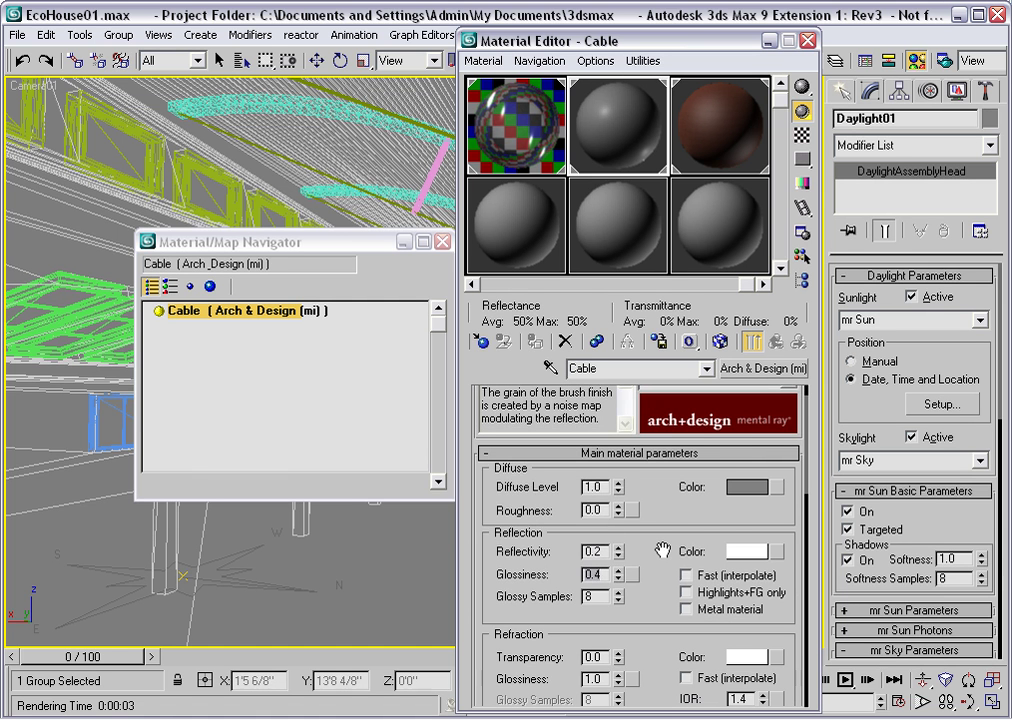
# Place an instance of the Floor material's red slate diffuse map in the empty sample slot below it.
pyautogui.click(712, 115)
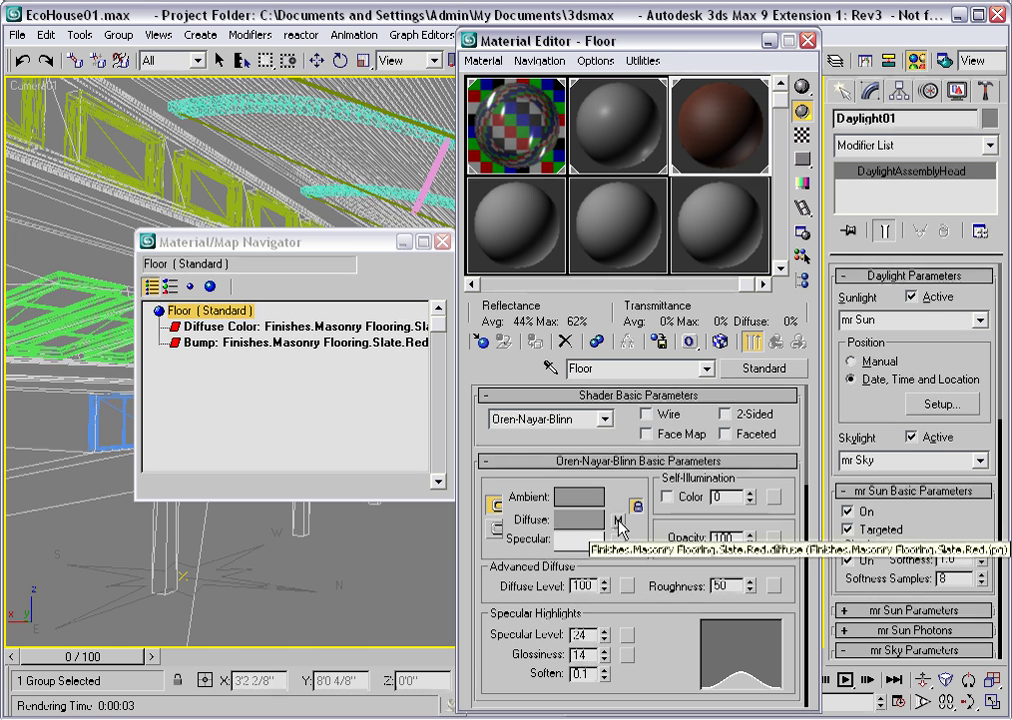
pyautogui.moveTo(618, 521); pyautogui.dragTo(728, 226)
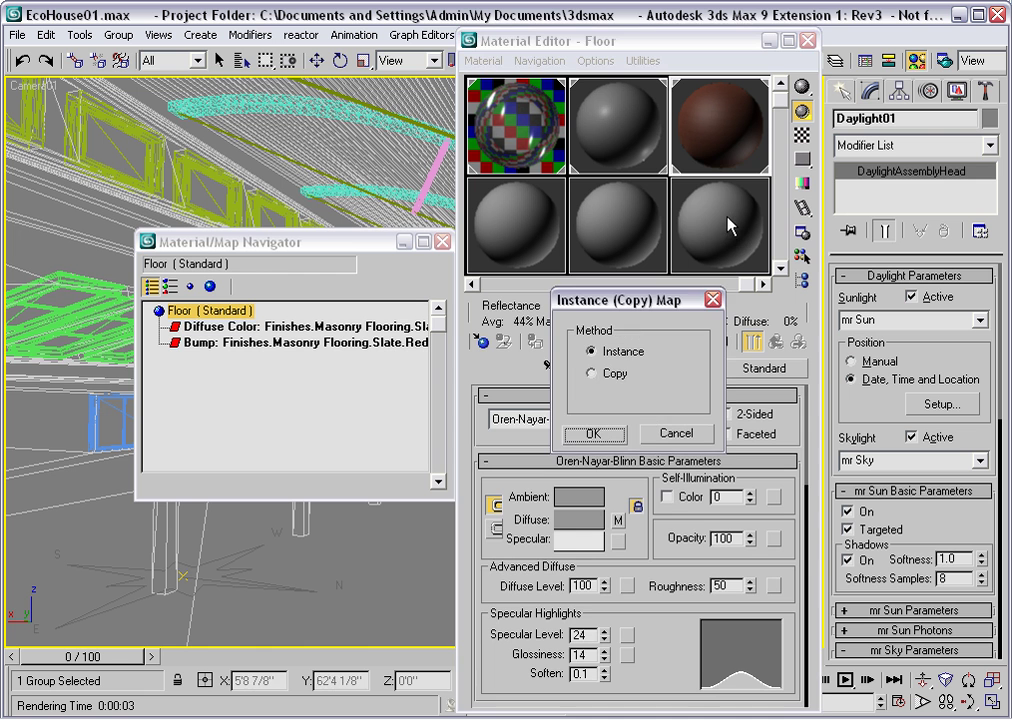
pyautogui.click(592, 434)
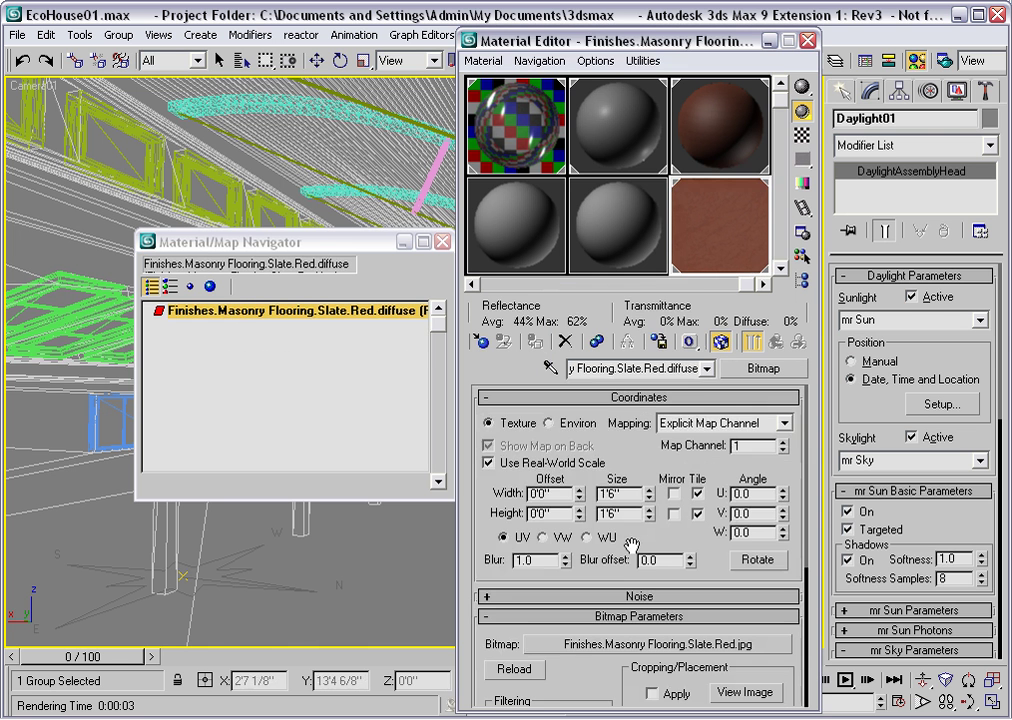
# Change the Floor material's type to Arch & Design (mi) and select the Rough Concrete template.
pyautogui.click(726, 137)
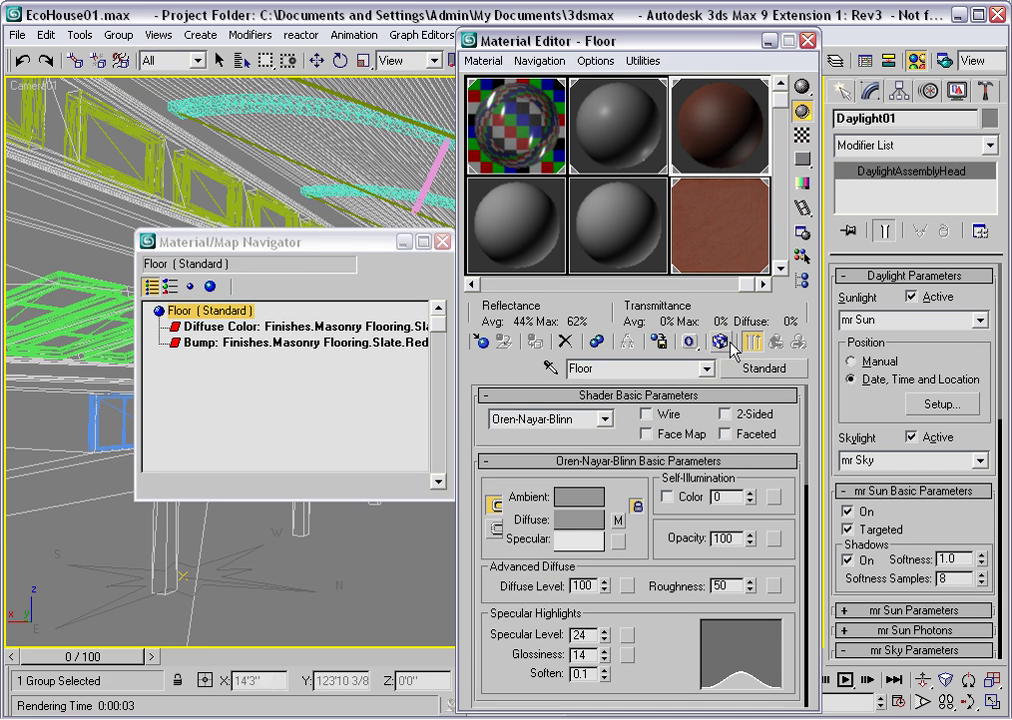
pyautogui.click(764, 368)
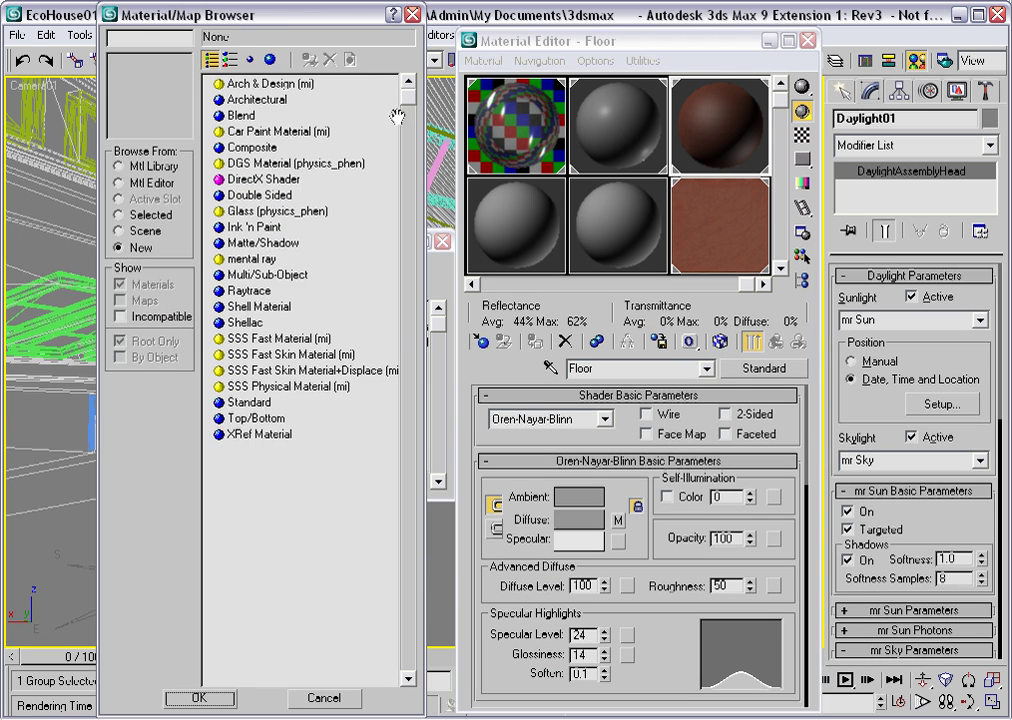
pyautogui.doubleClick(252, 85)
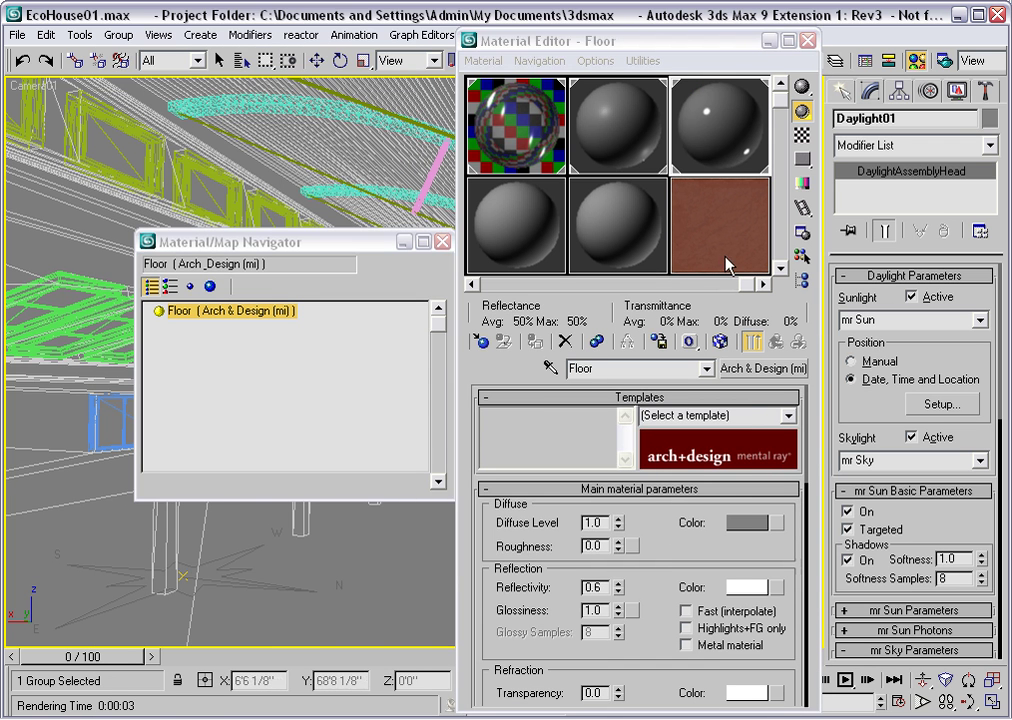
pyautogui.click(789, 416)
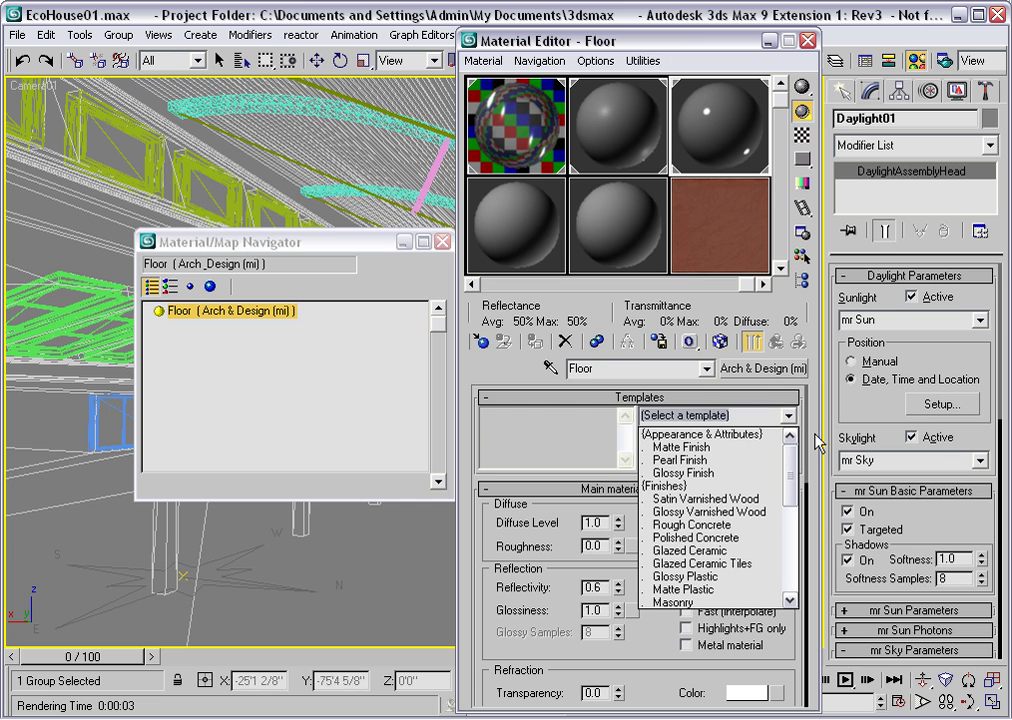
pyautogui.click(734, 527)
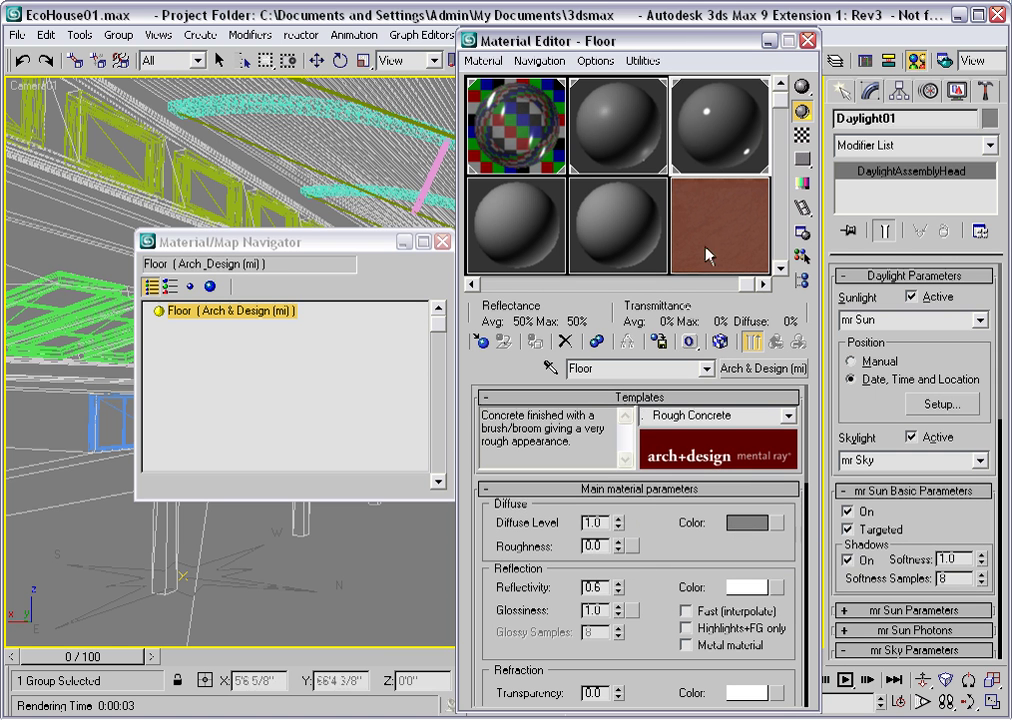
# Instance the red slate map into the Floor's diffuse color and set both reflectivity and reflection glossiness to 0.3.
pyautogui.moveTo(706, 243); pyautogui.dragTo(773, 526)
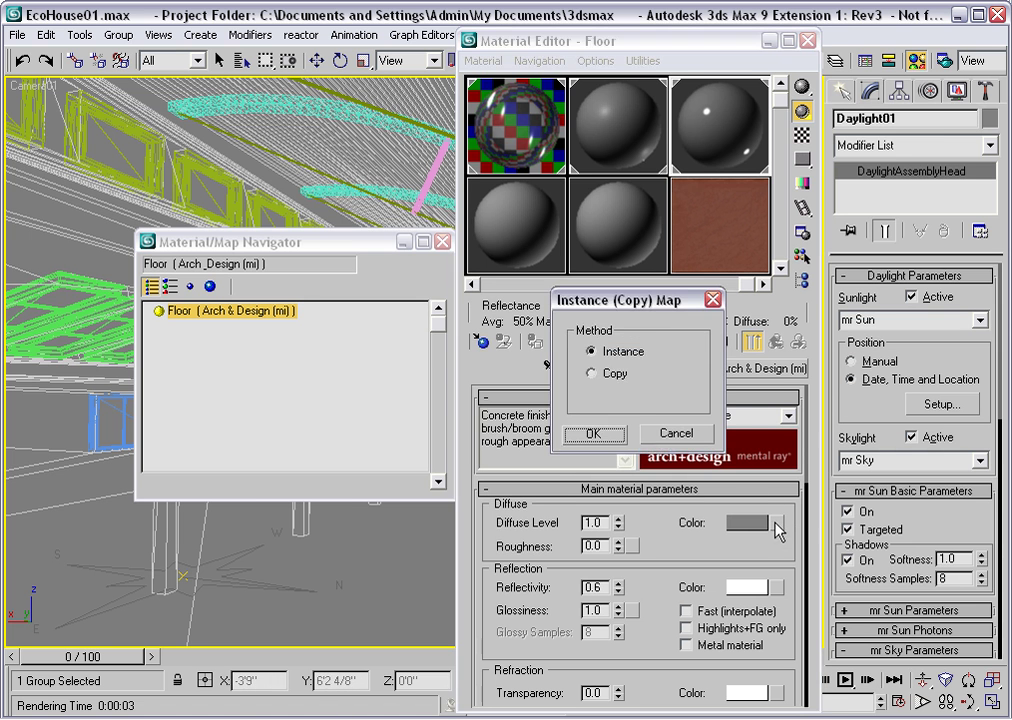
pyautogui.click(590, 432)
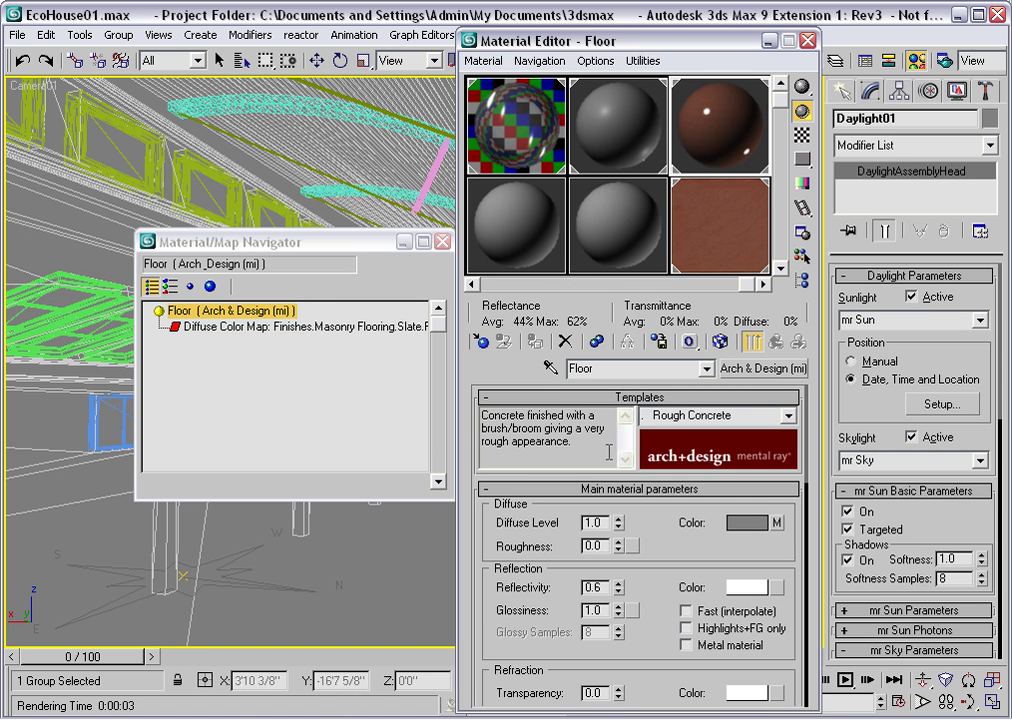
pyautogui.doubleClick(593, 589)
pyautogui.write('0.3')
pyautogui.press('Return')
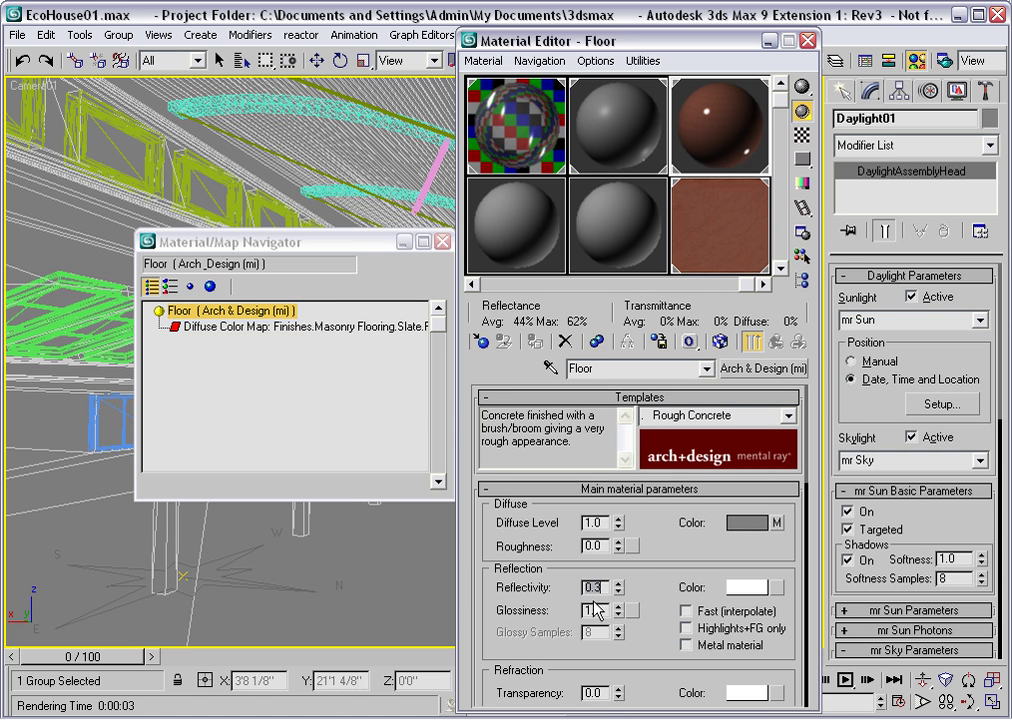
pyautogui.press('Tab')
pyautogui.write('.3')
pyautogui.press('Return')
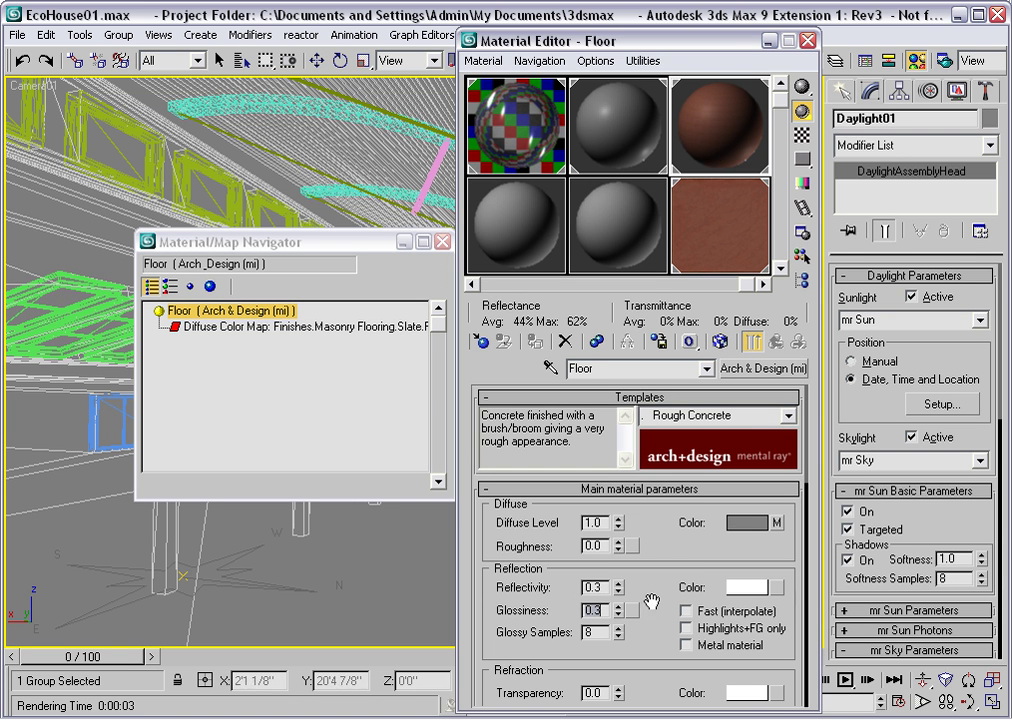
# Instance the red slate map as the Floor material's bump map and close the Material/Map Navigator.
pyautogui.click(694, 489)
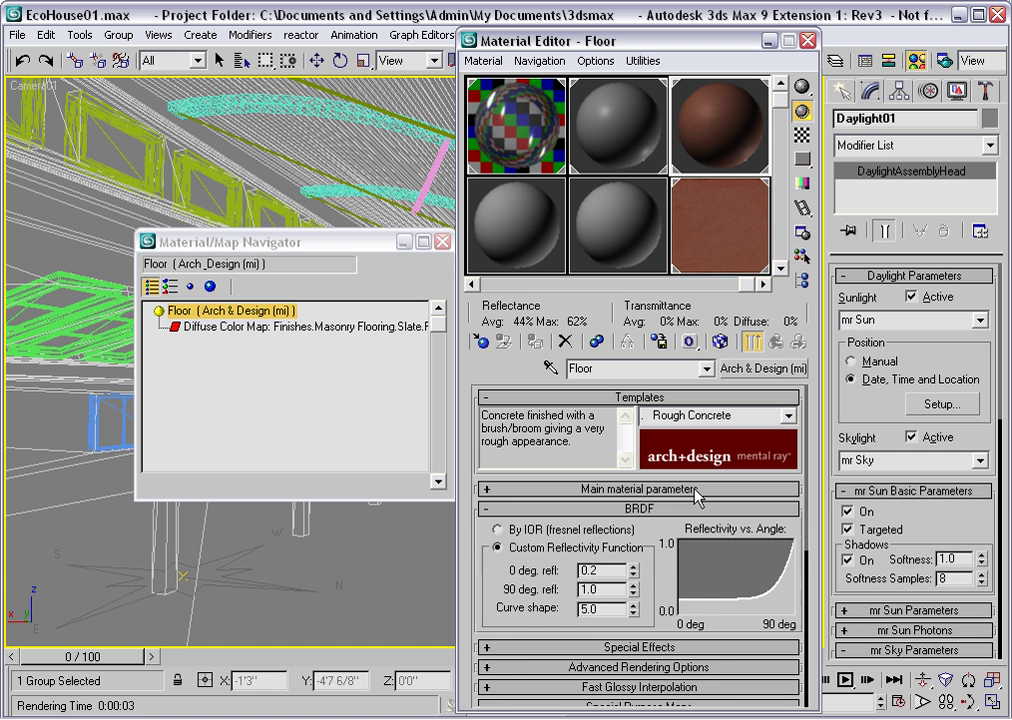
pyautogui.click(661, 510)
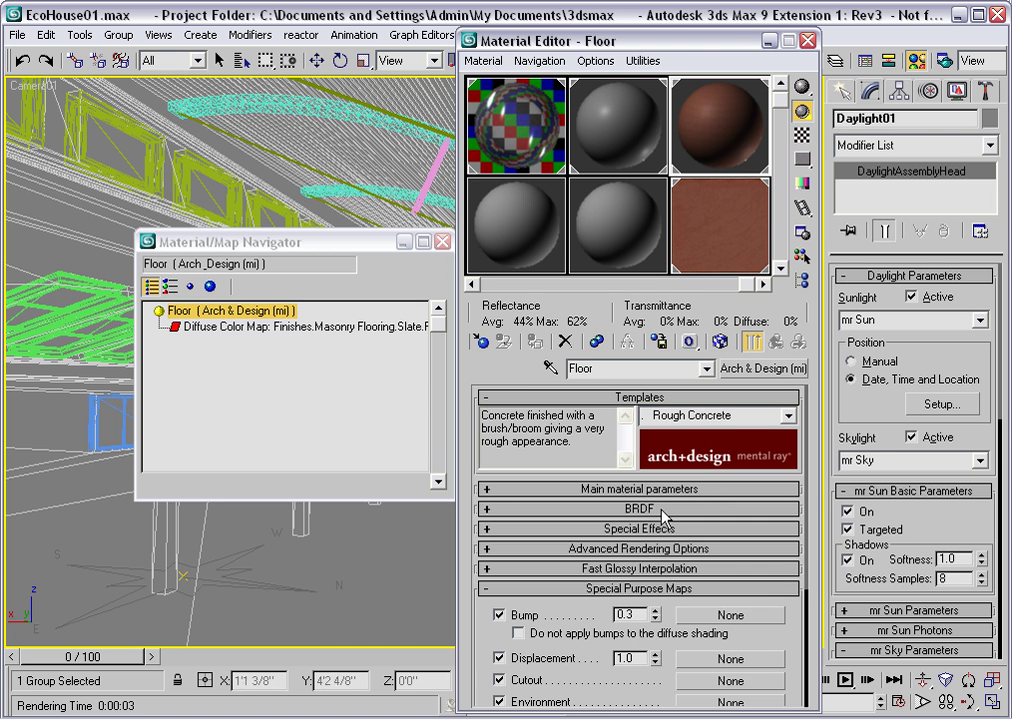
pyautogui.moveTo(714, 236); pyautogui.dragTo(730, 614)
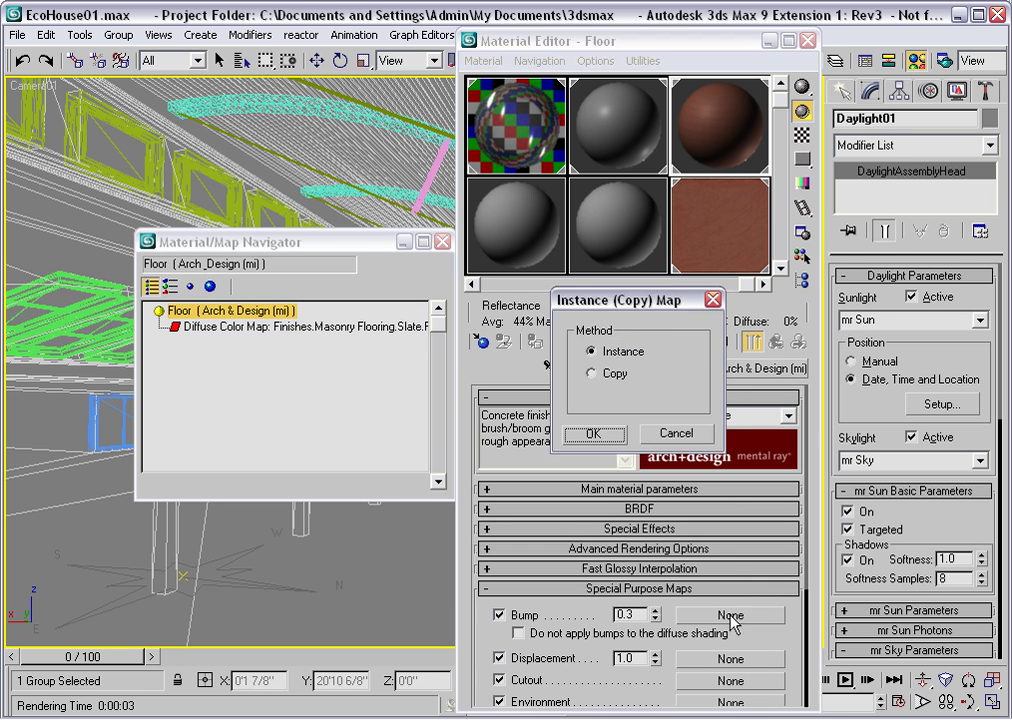
pyautogui.click(594, 434)
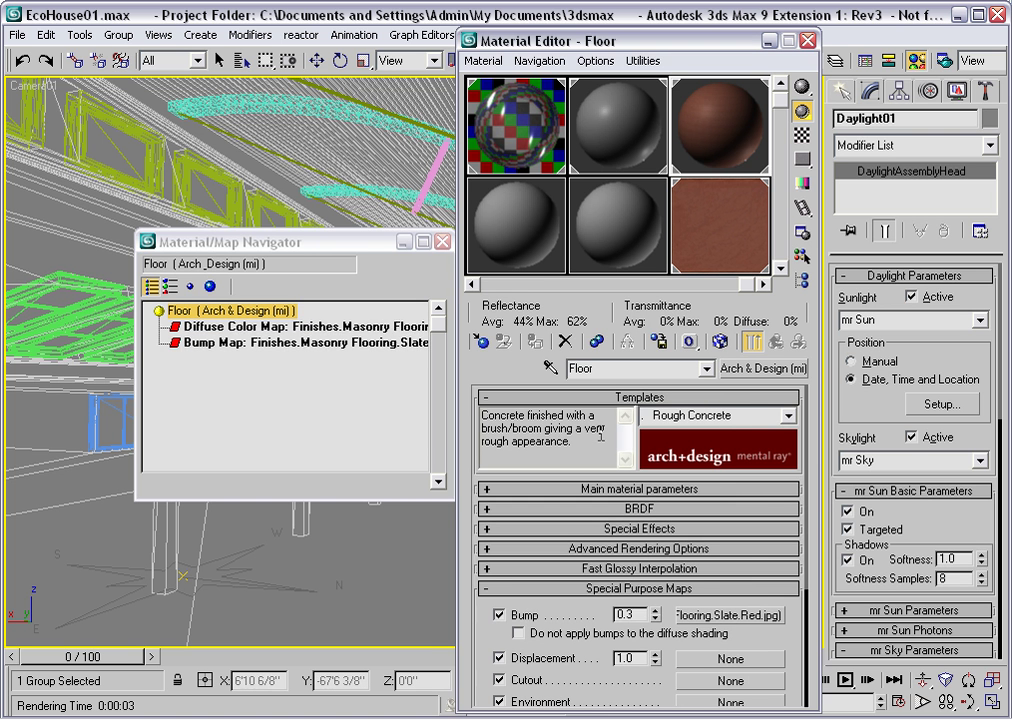
pyautogui.click(443, 242)
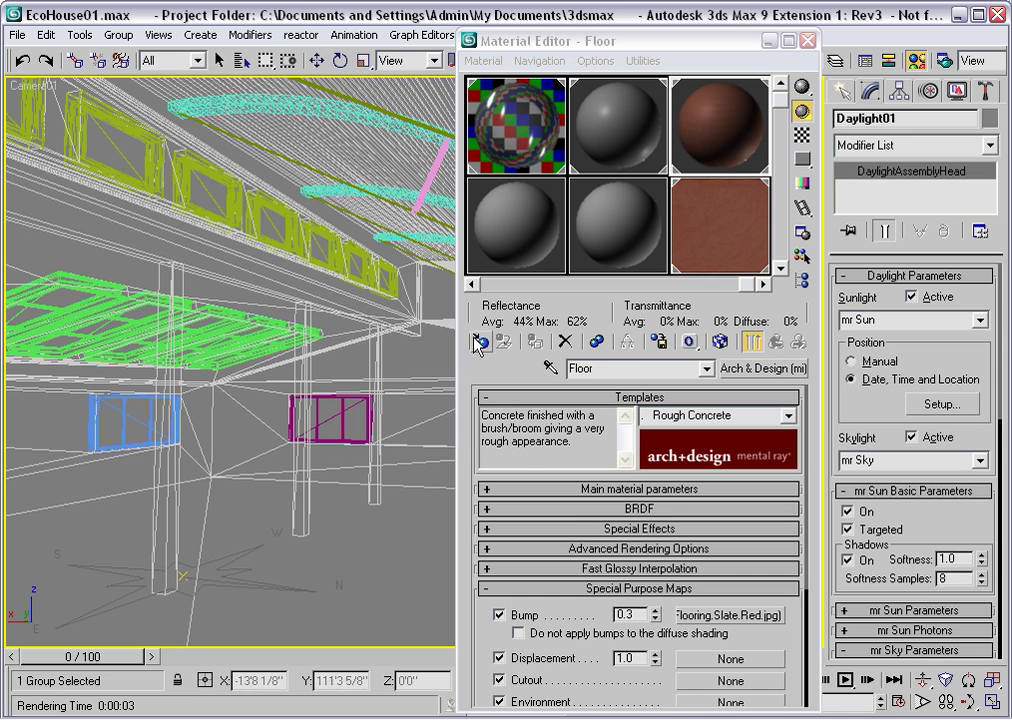